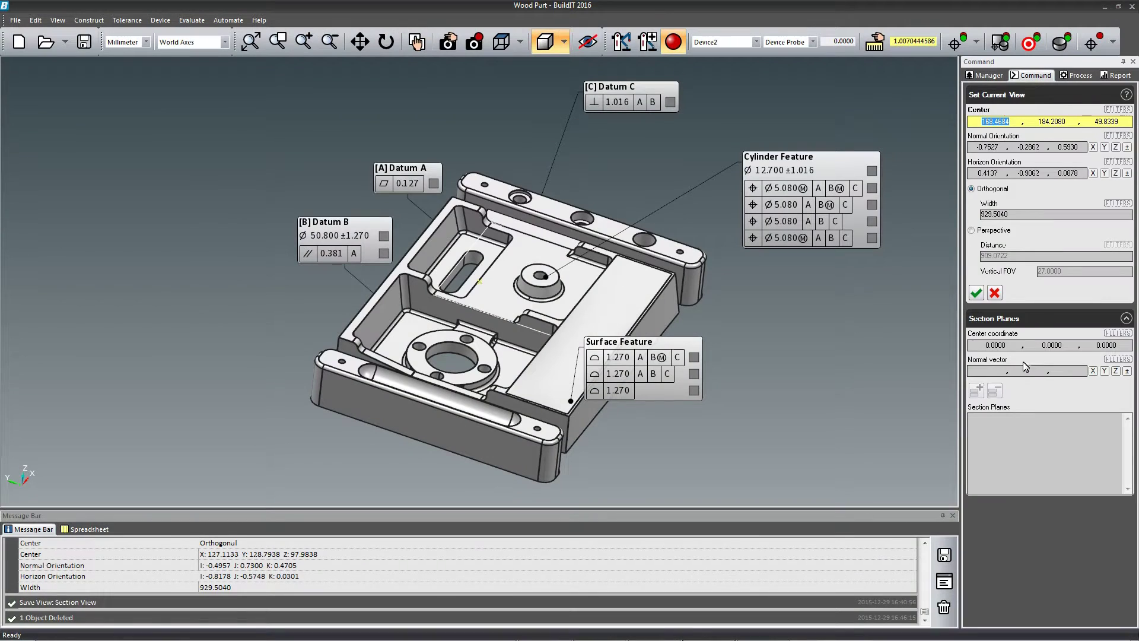
Add a section plane centred on the central hole, normal to X, and apply the view
click(1033, 345)
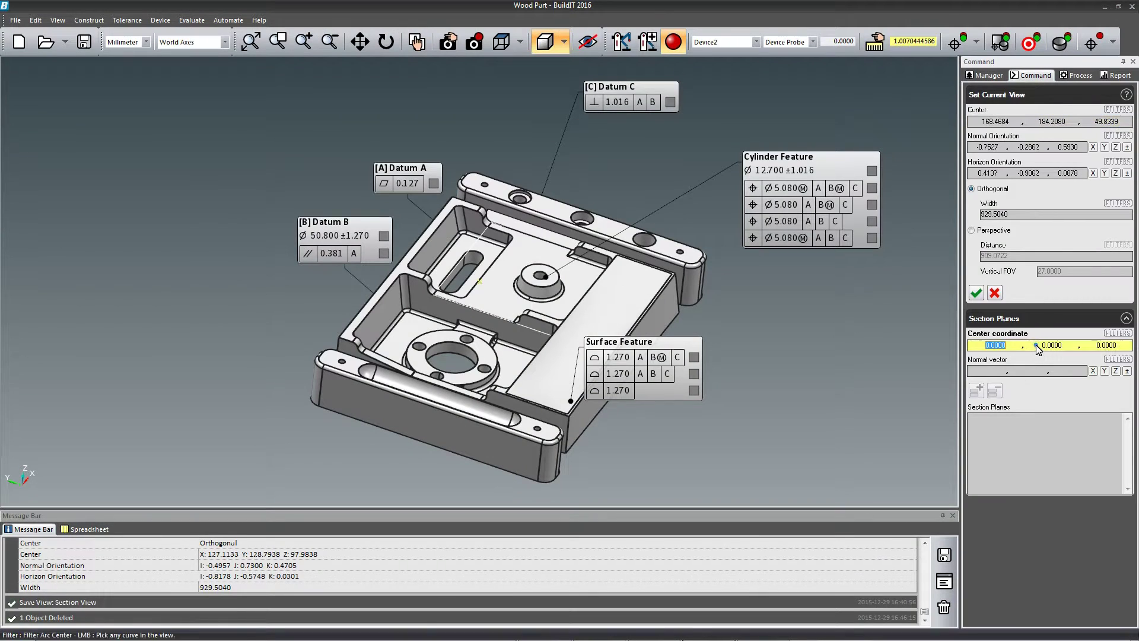
click(454, 347)
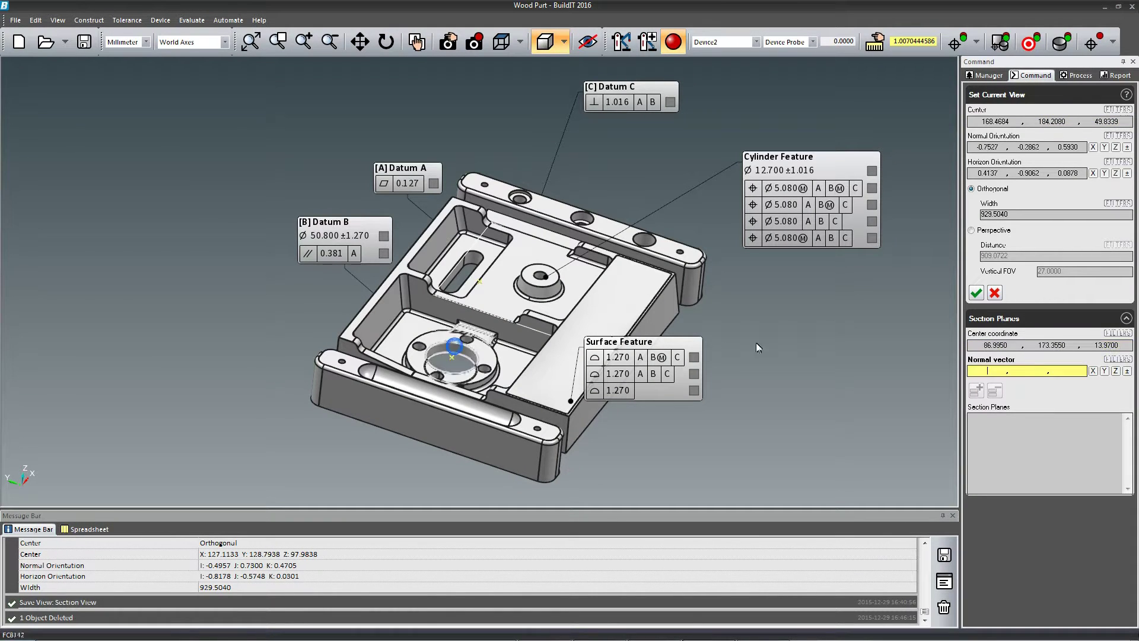
click(1093, 372)
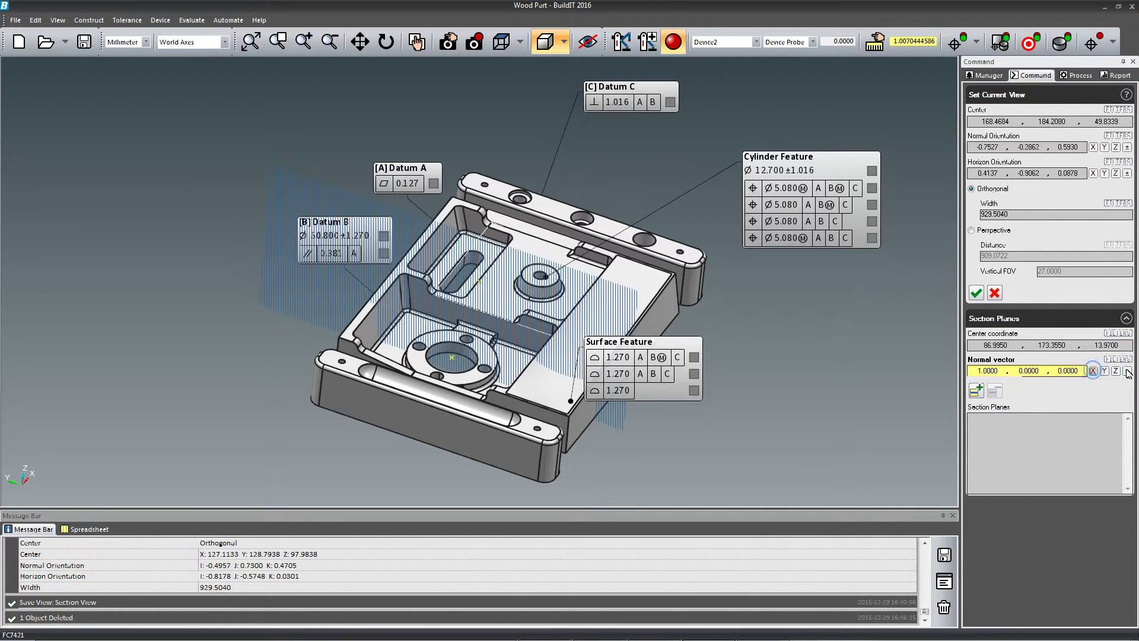
click(974, 393)
key(Return)
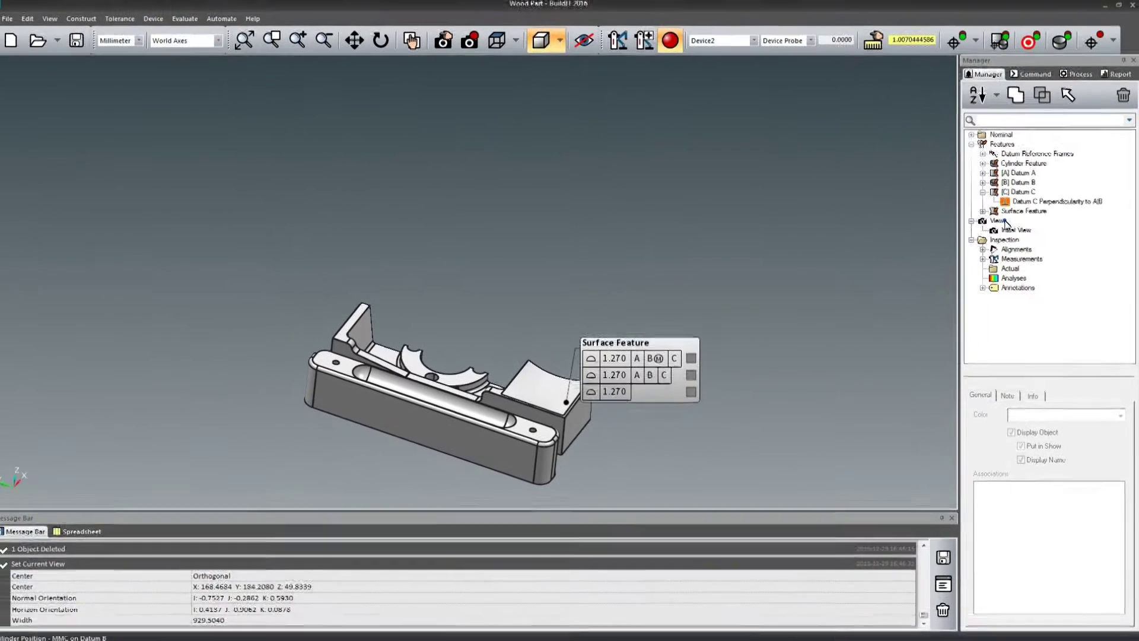
Save the current sectioned view as 'Section View'
right_click(1006, 223)
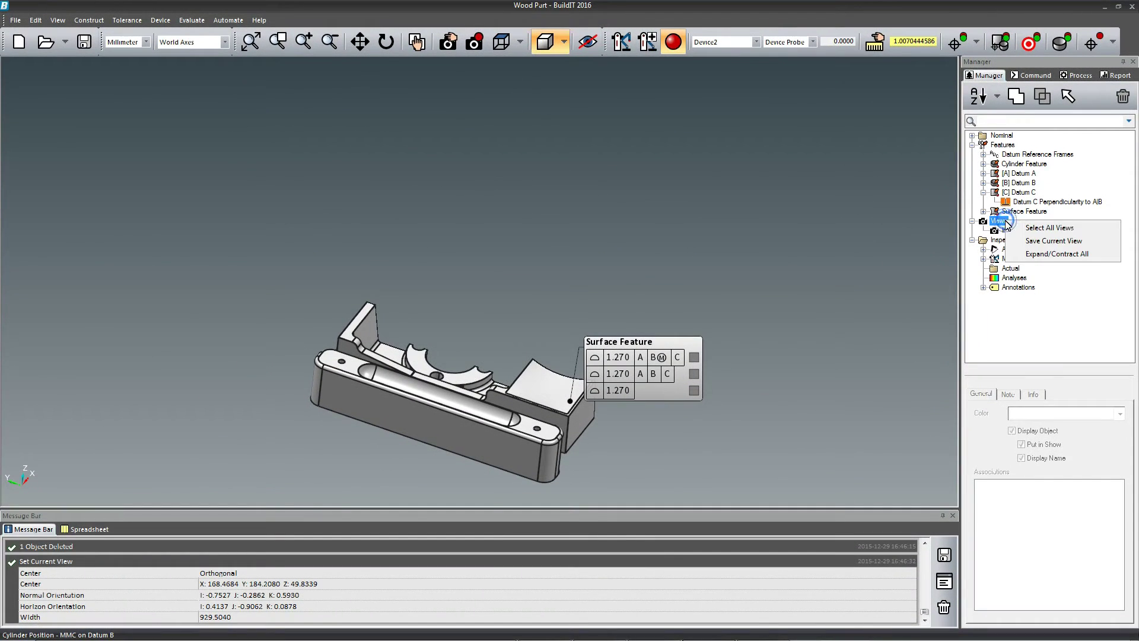
click(1064, 242)
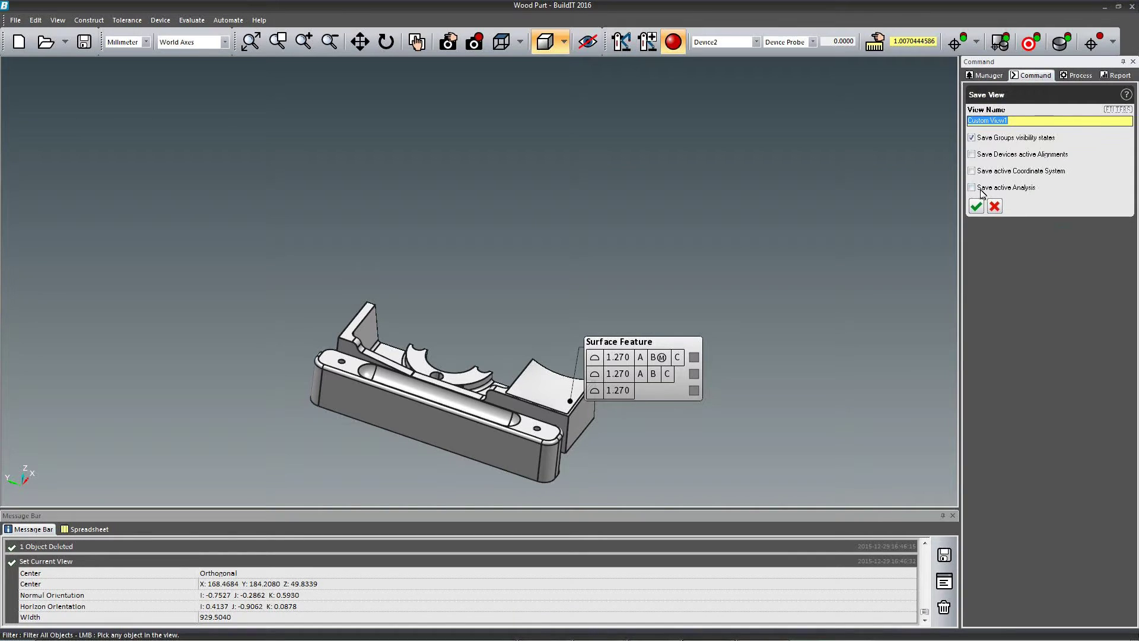
text(Section View)
key(Return)
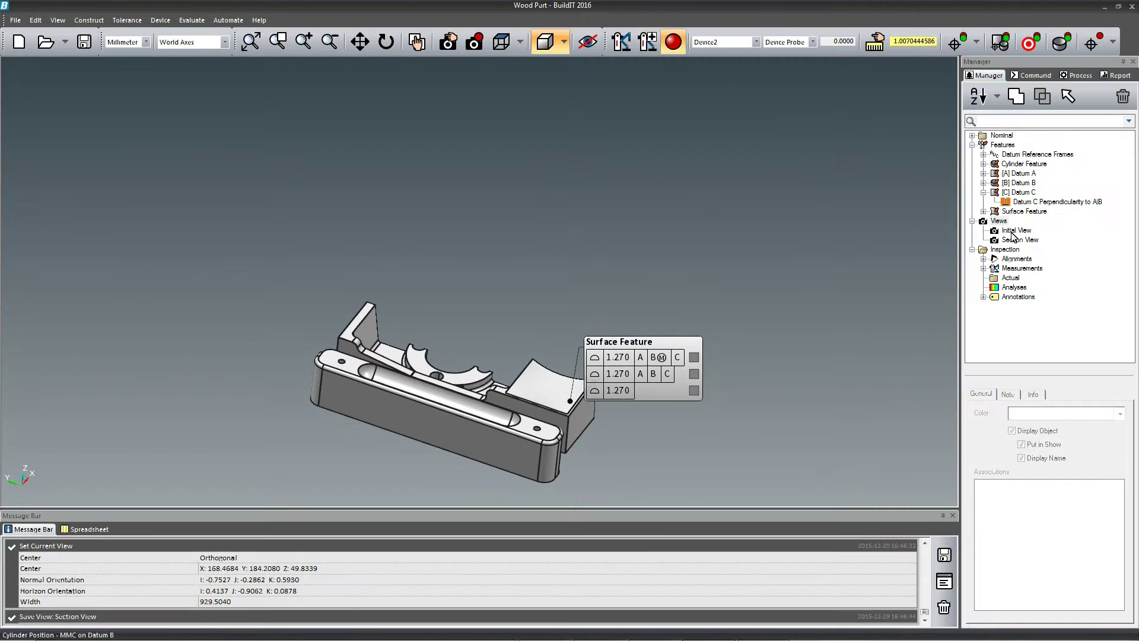
Check Initial View against Section View, then add Section View to the report
click(1014, 232)
double_click(1016, 233)
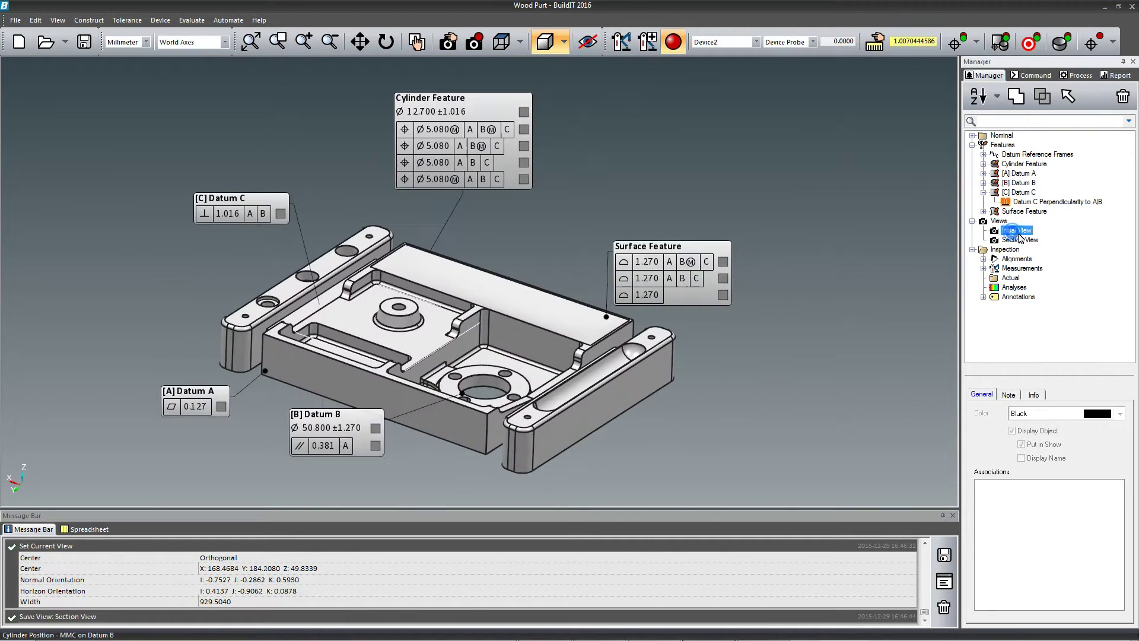
double_click(1022, 240)
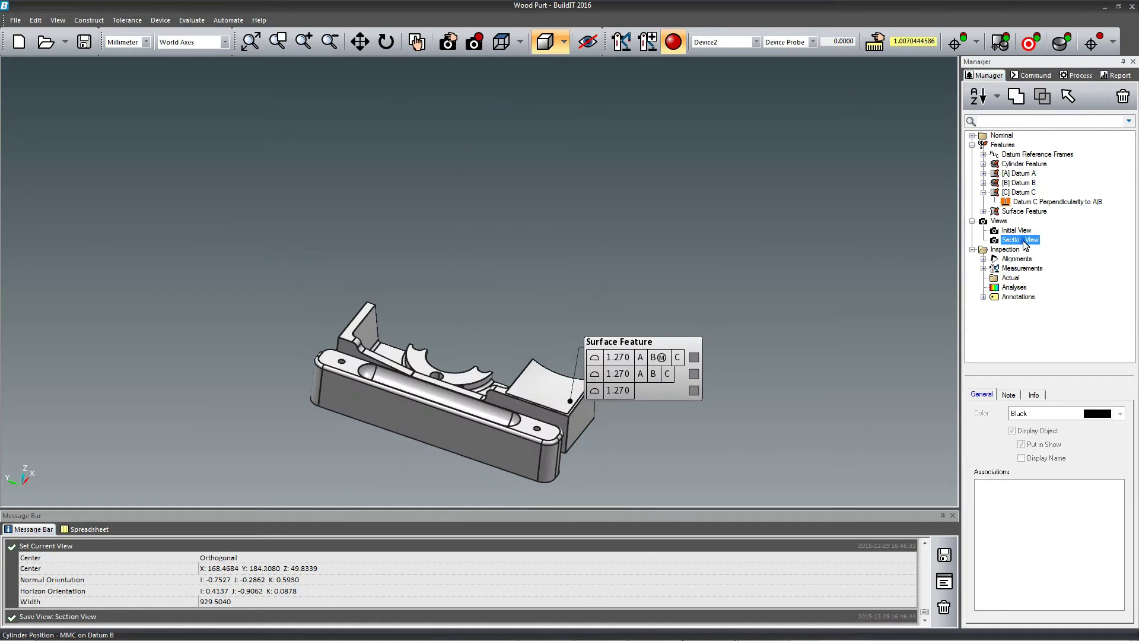
right_click(1022, 241)
click(1074, 342)
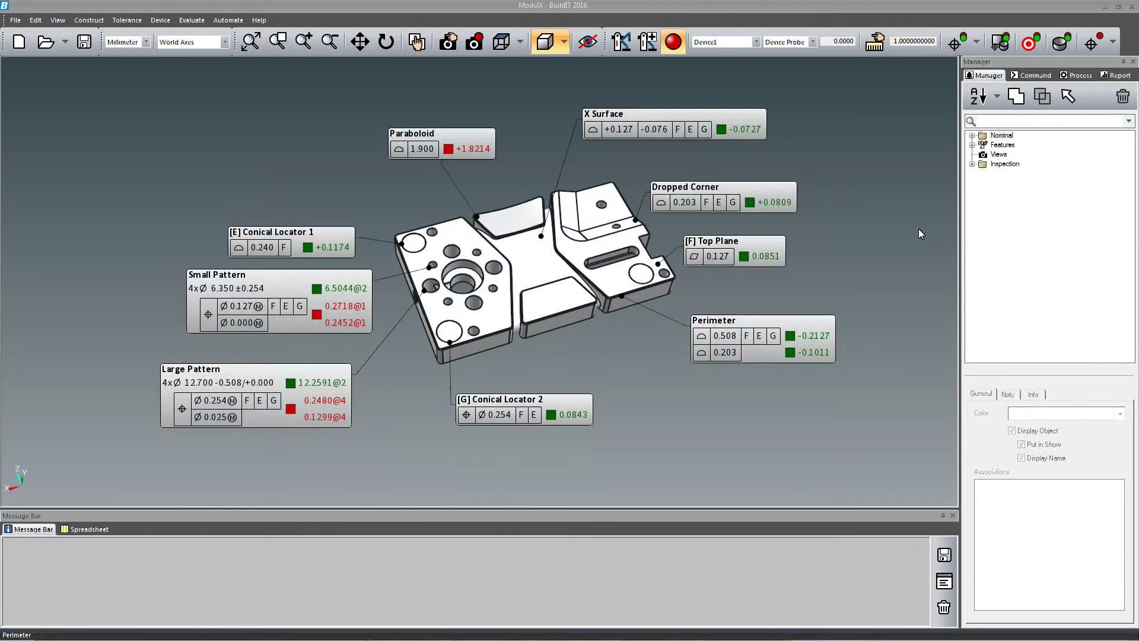
click(999, 123)
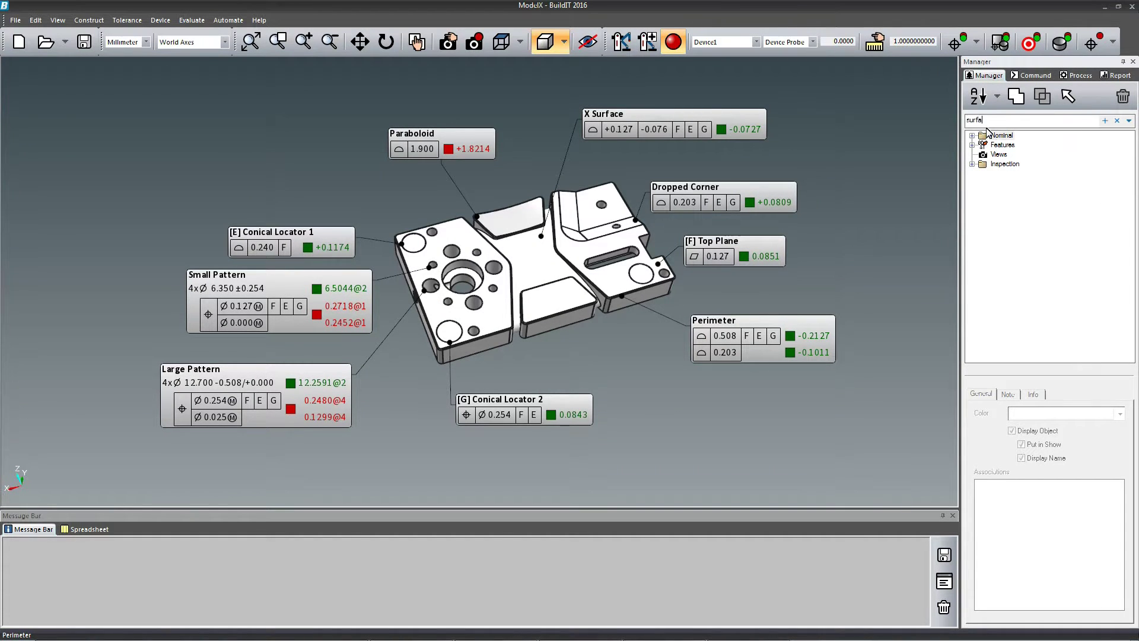
text(surface)
key(Return)
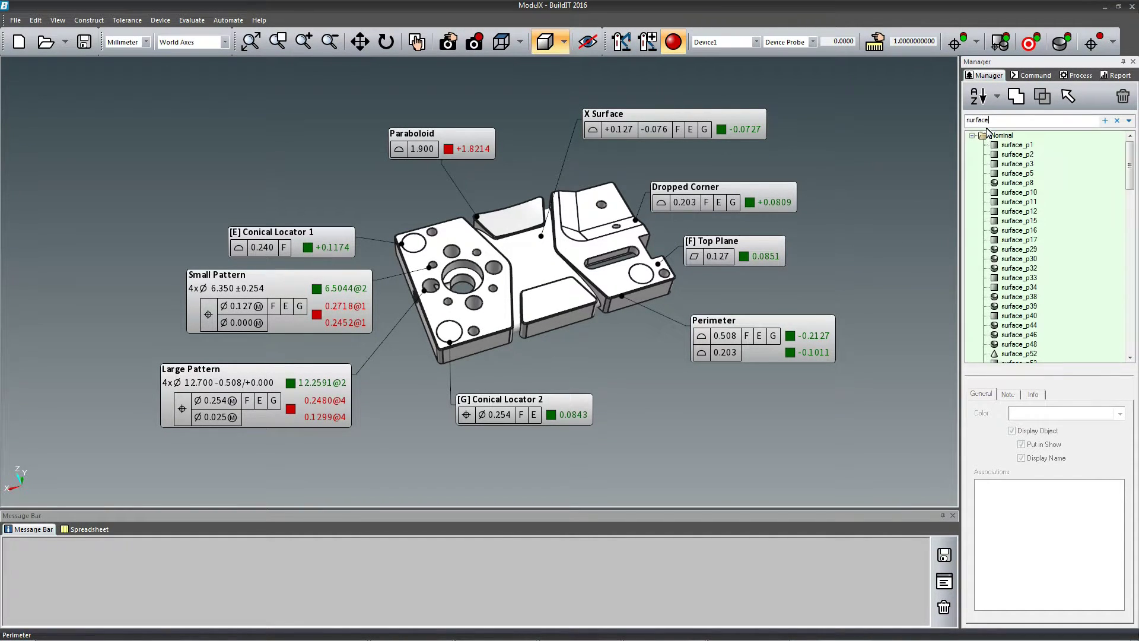
click(1130, 122)
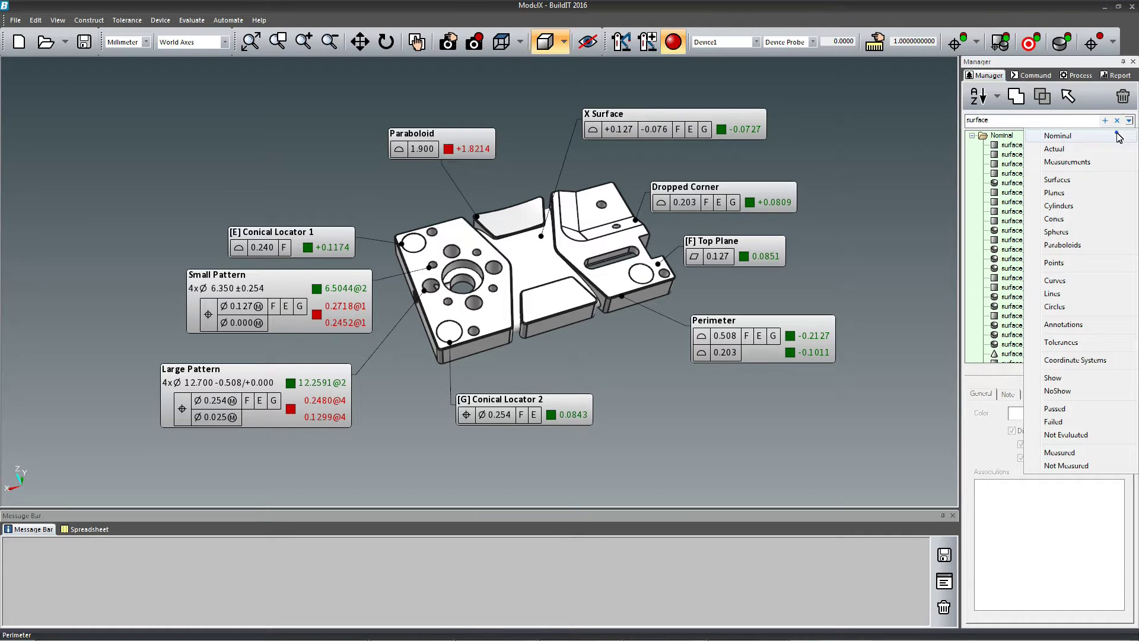
click(1119, 136)
click(1129, 122)
click(1112, 196)
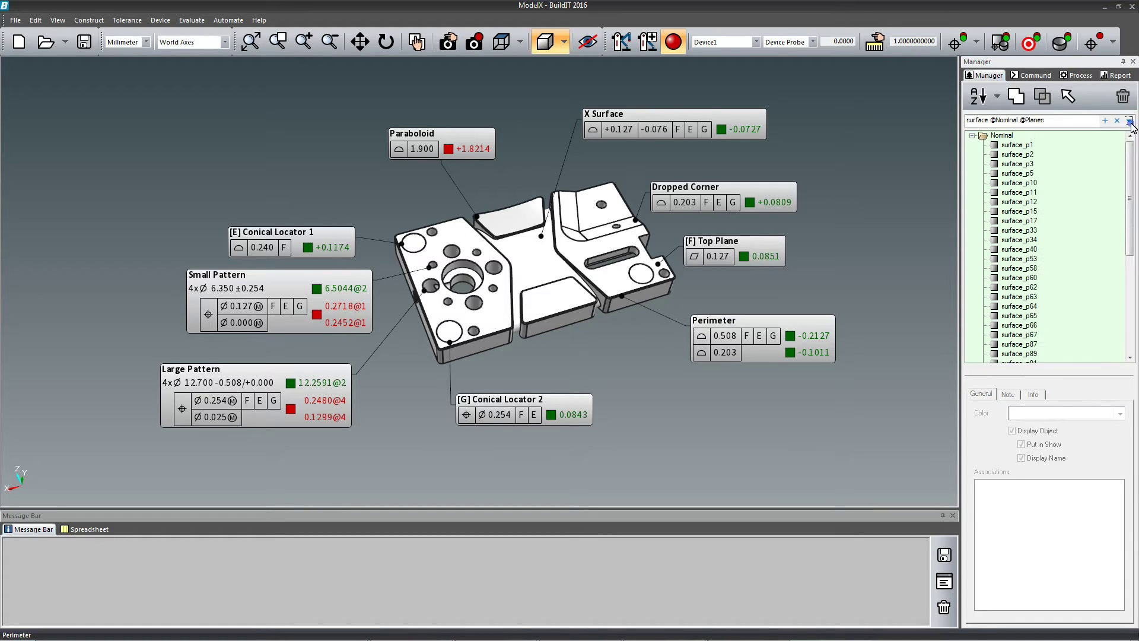
click(1129, 122)
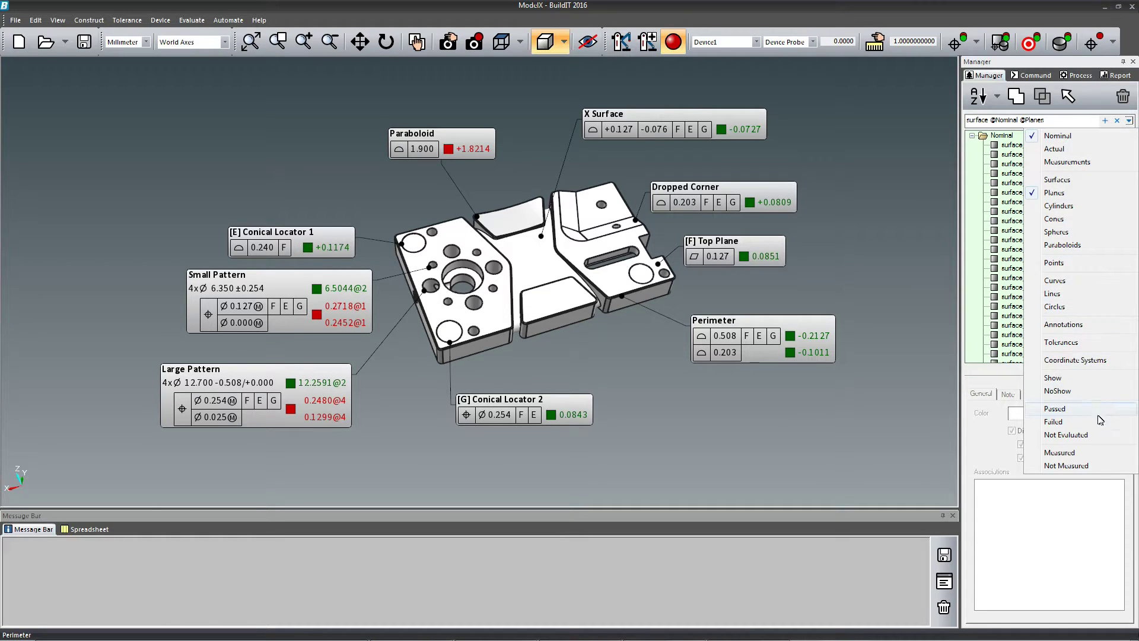
click(1100, 468)
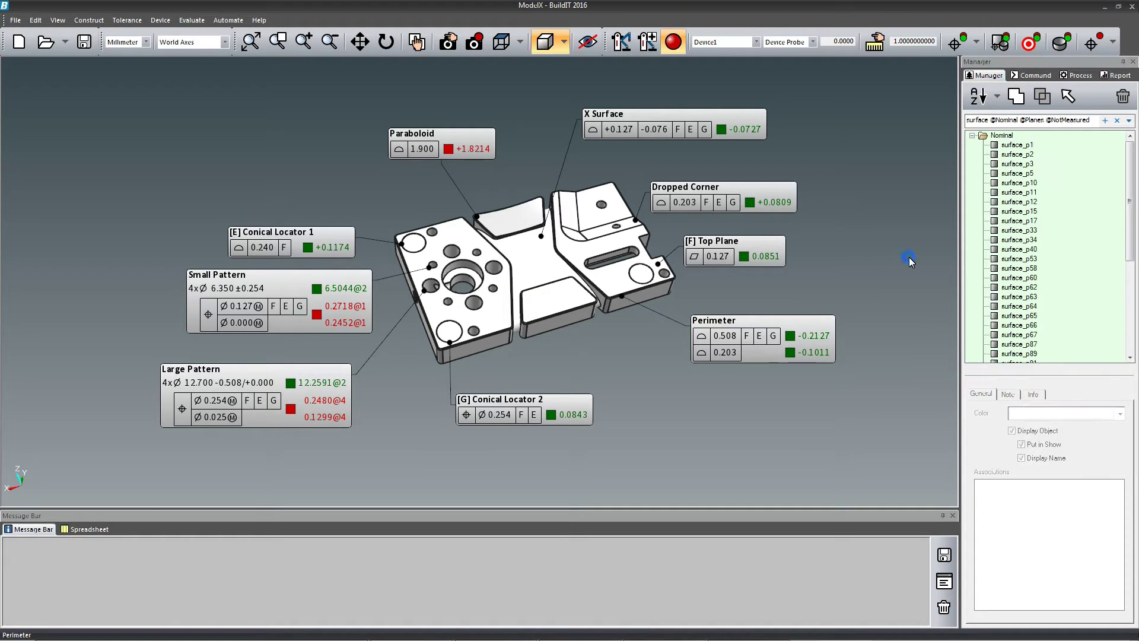
Select all the filtered surfaces and set their colour to Red
key(ctrl+a)
click(1025, 417)
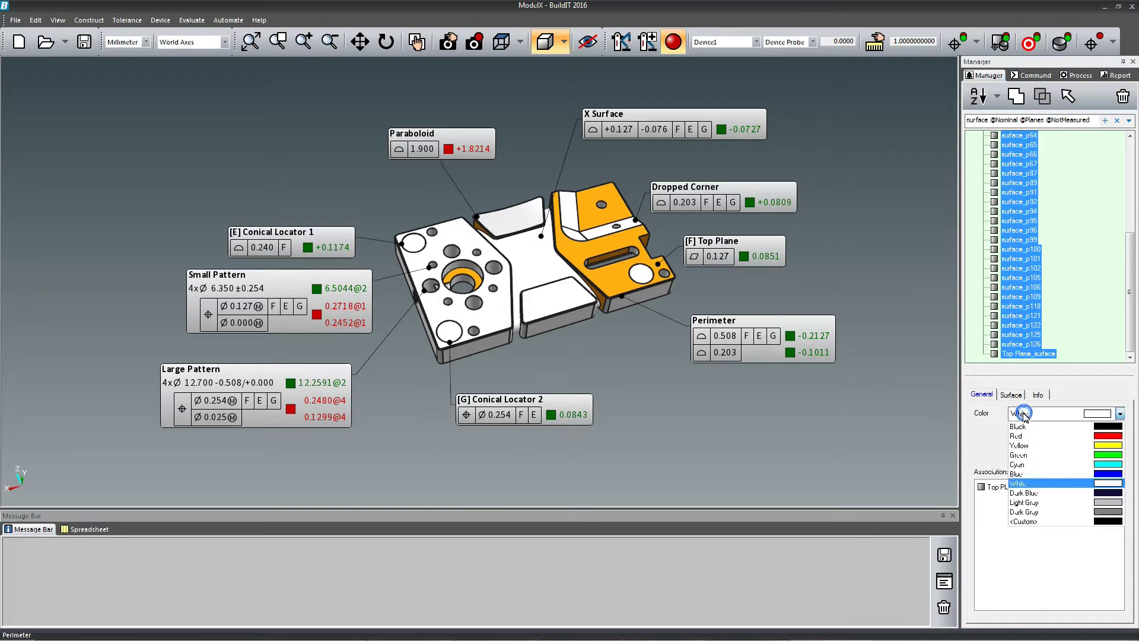
click(1020, 434)
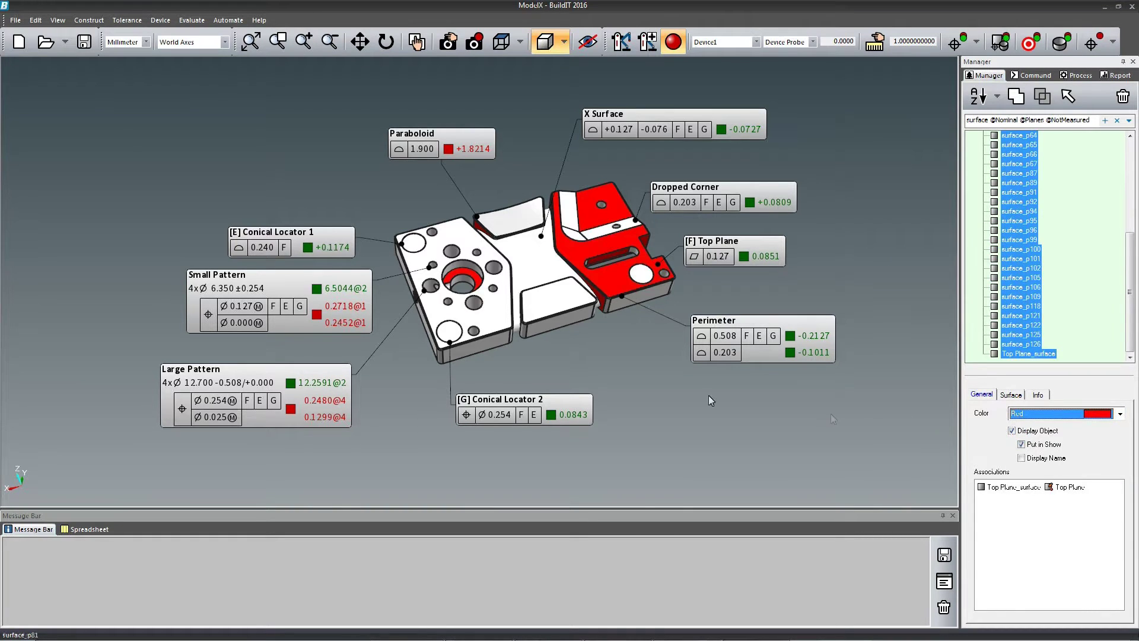
In the Mouse settings, uncheck Shift for Pan and set Pan to LMB + RMB
click(15, 20)
click(43, 198)
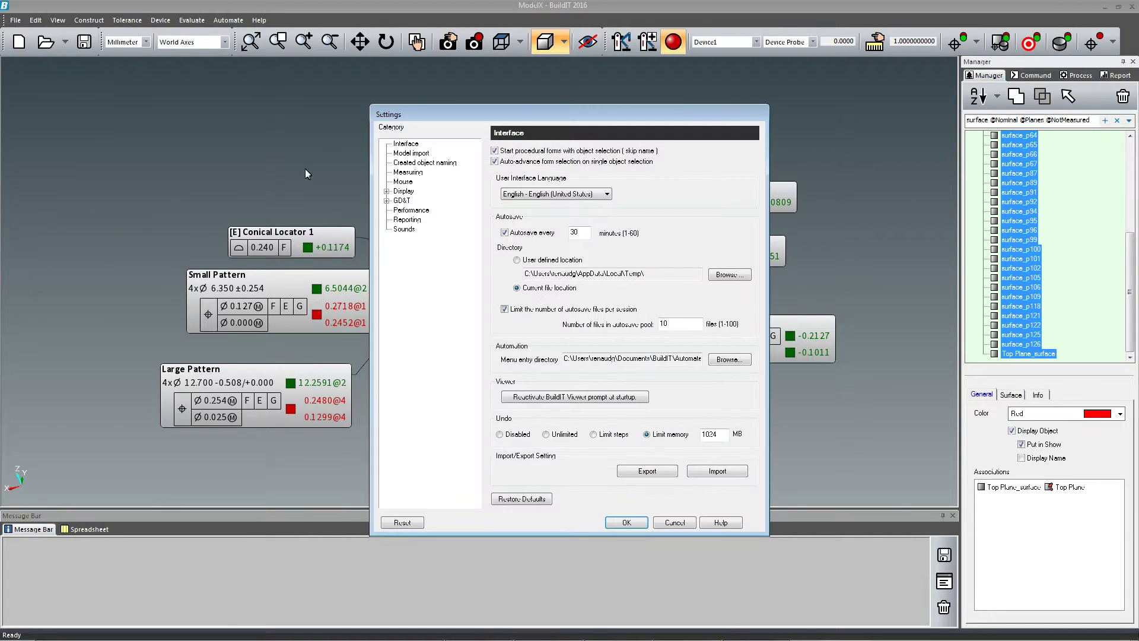
click(403, 182)
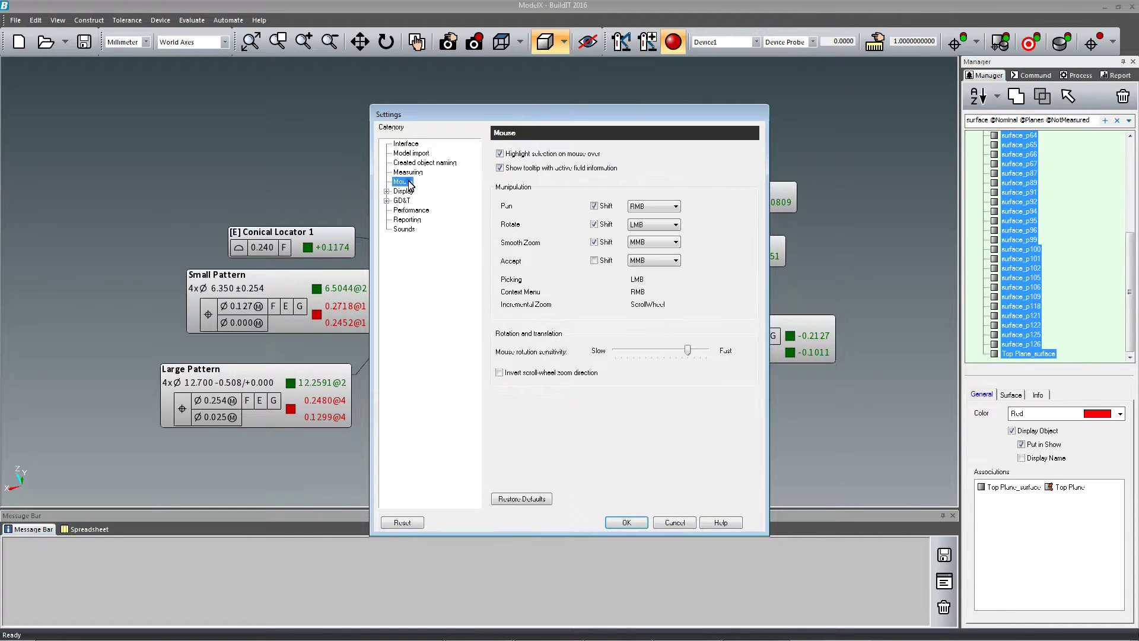
click(594, 205)
click(653, 205)
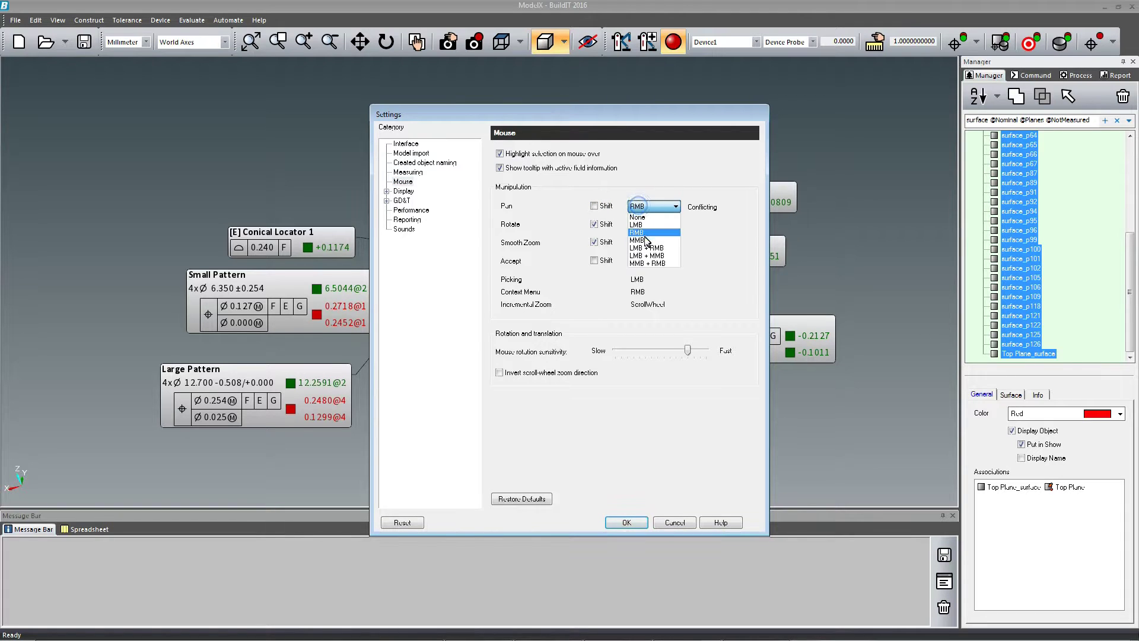
click(660, 248)
click(653, 224)
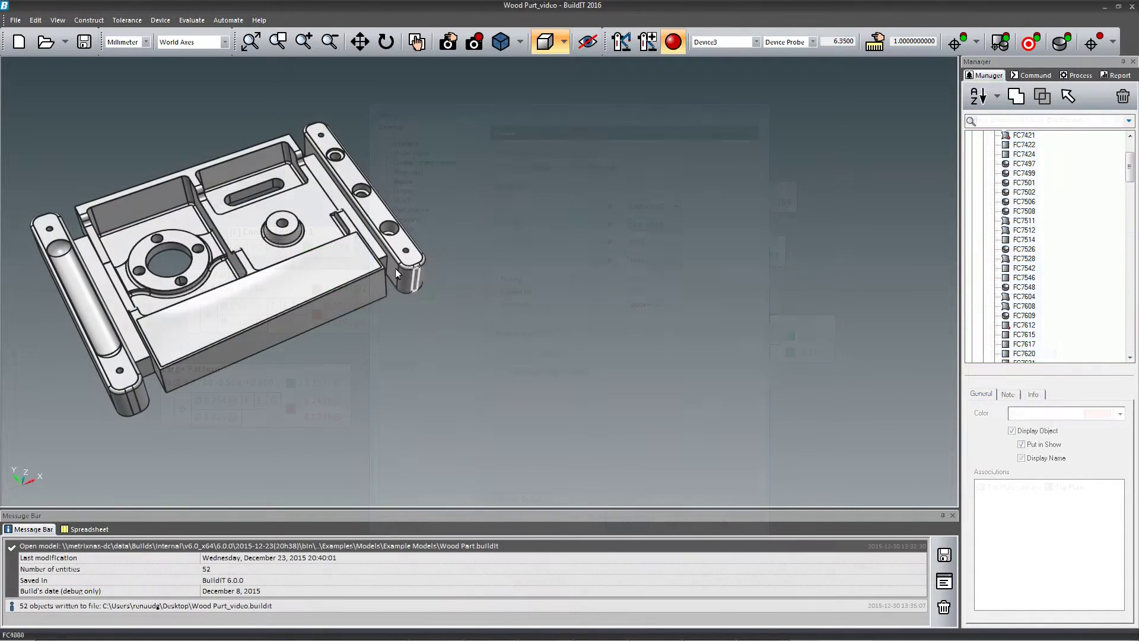
Aim the device at the top pocket wall, pocket floor, front face and upper pocket wall
right_click(219, 168)
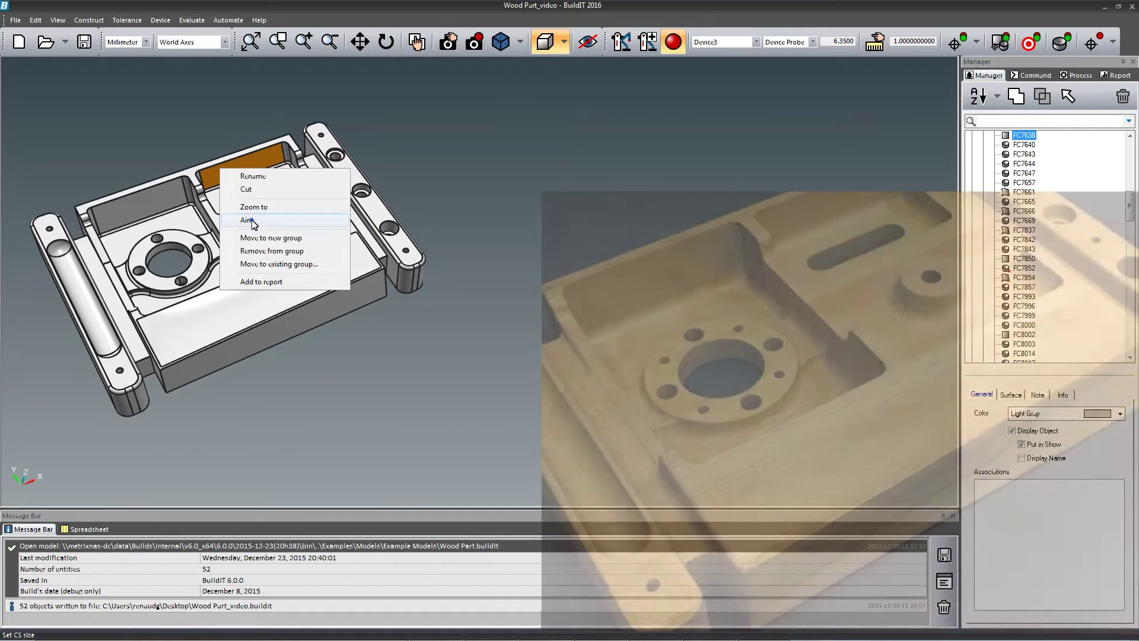
click(252, 221)
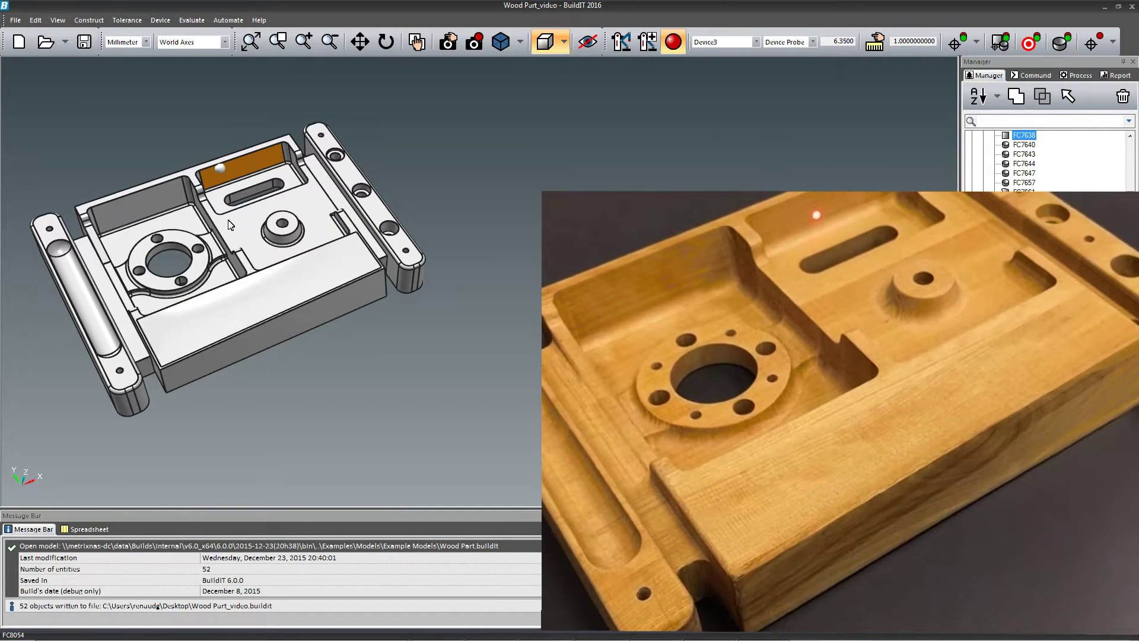
right_click(120, 208)
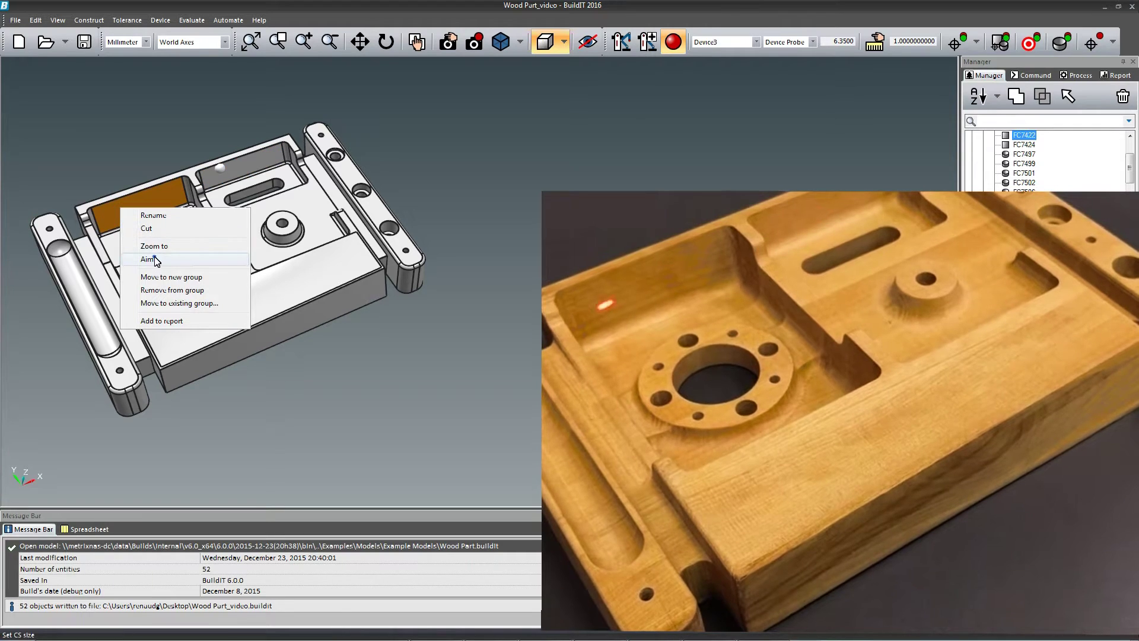
click(153, 259)
click(183, 312)
right_click(183, 313)
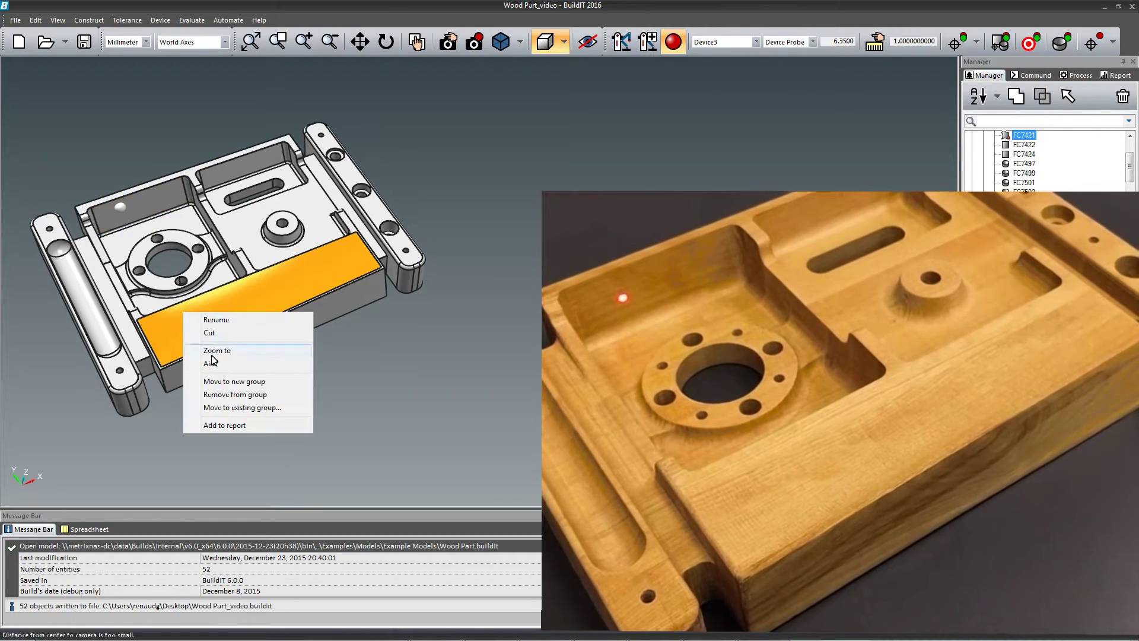
click(217, 364)
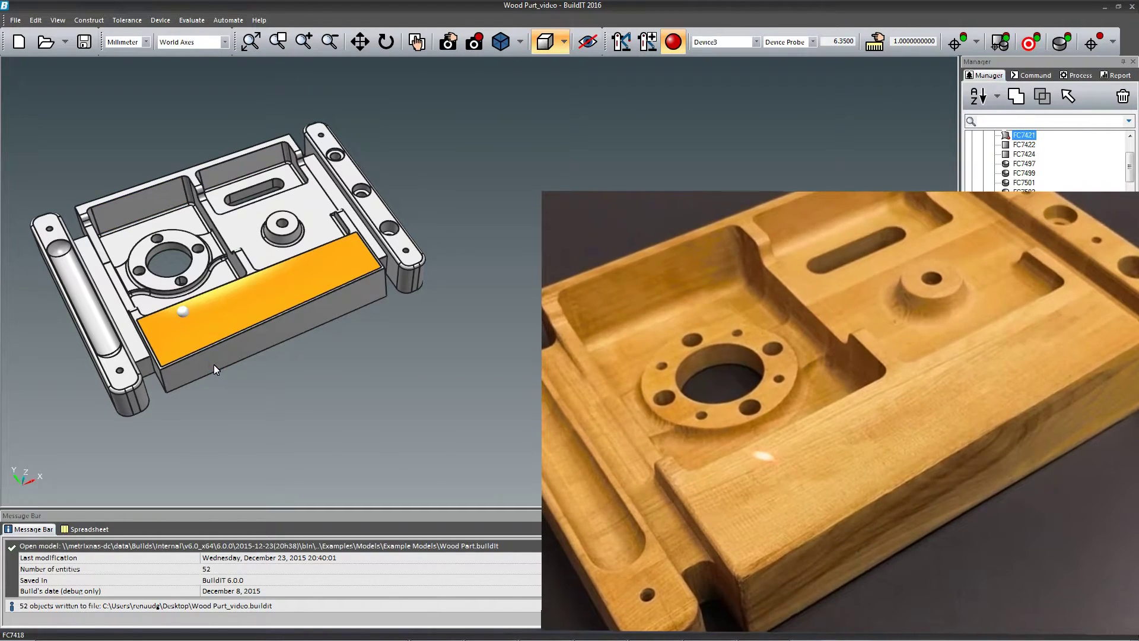
click(218, 181)
right_click(218, 181)
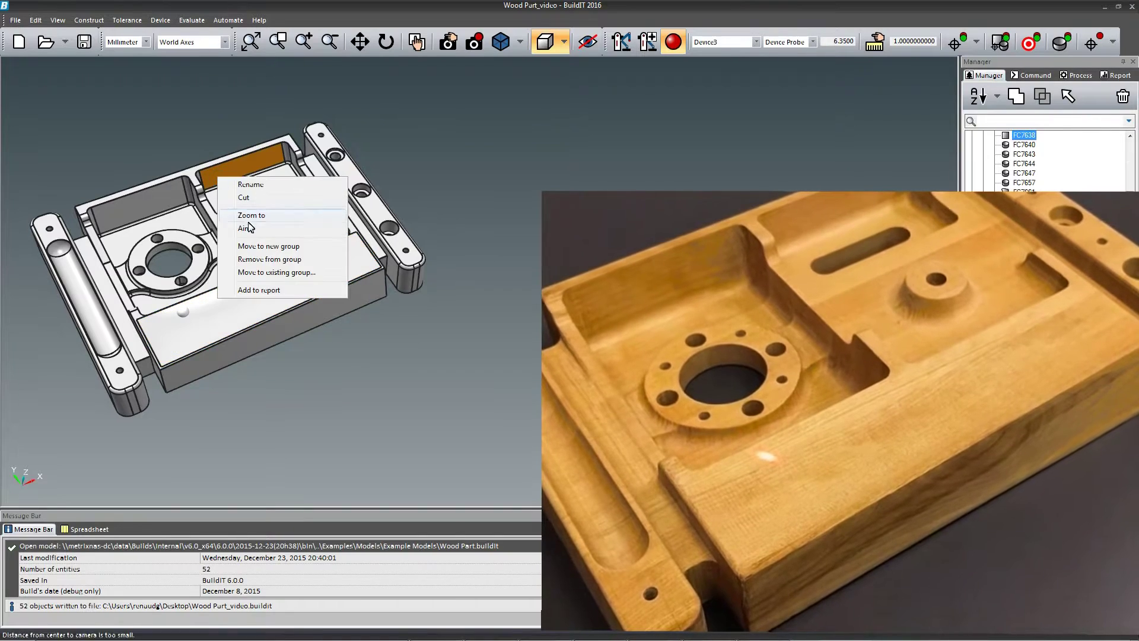
click(254, 232)
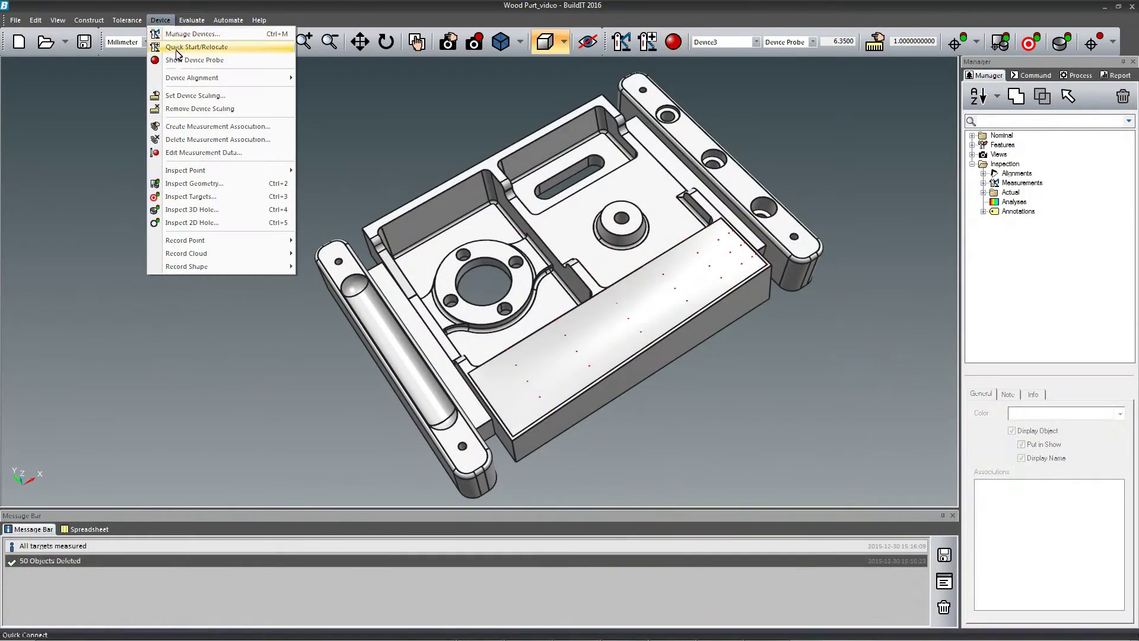
Inspect the long face's targets with Display Real Time Deviation on and start measuring
click(178, 197)
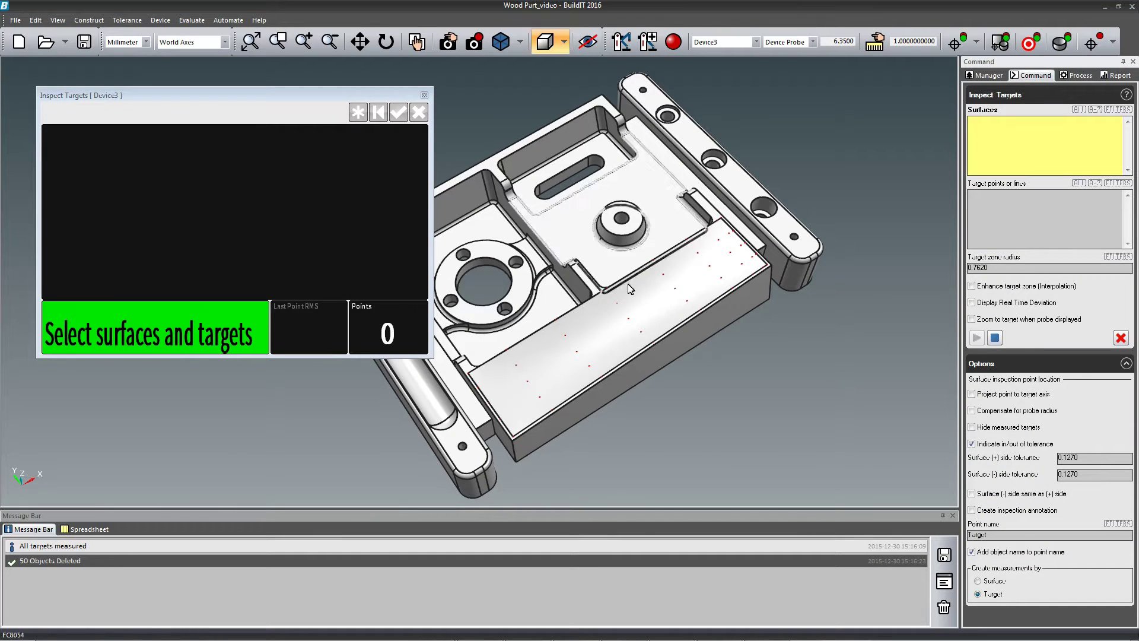
click(658, 297)
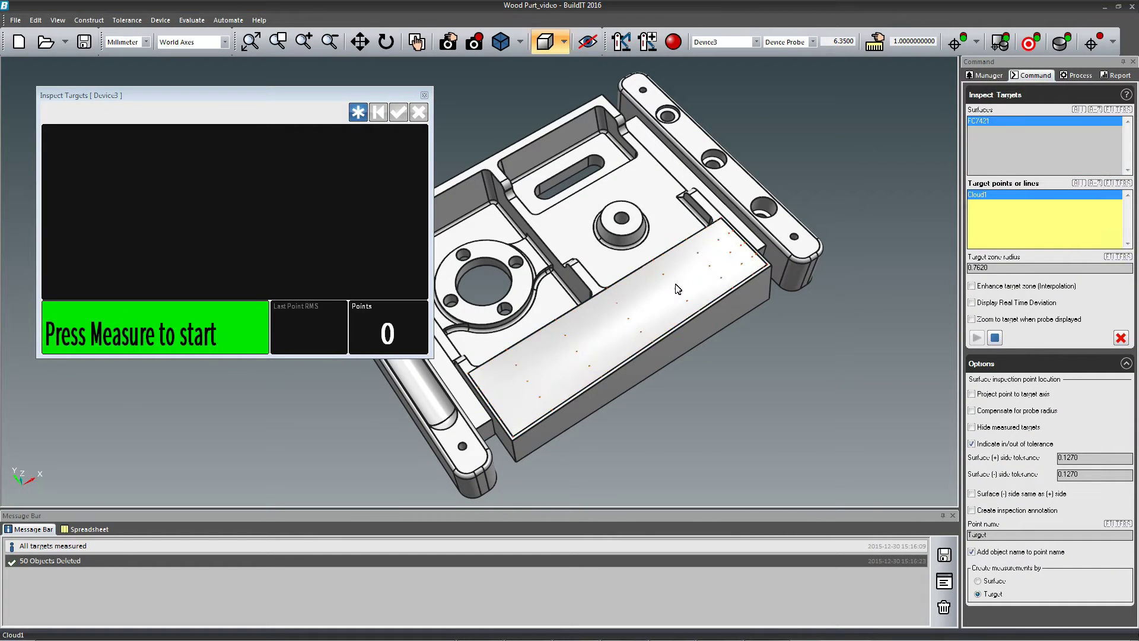
click(979, 304)
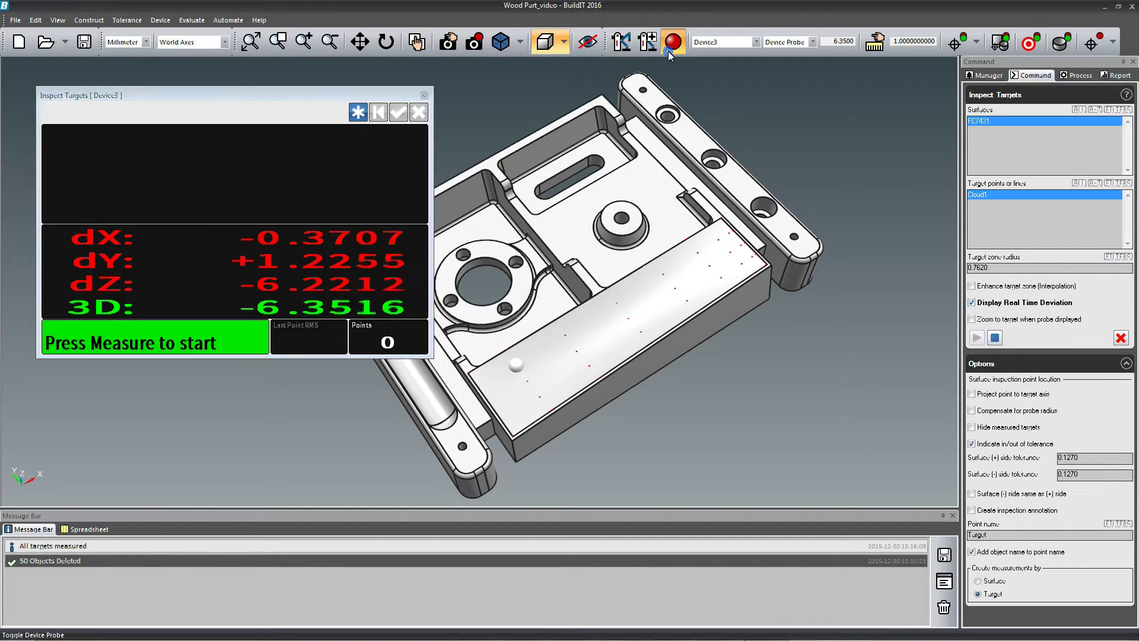
click(358, 112)
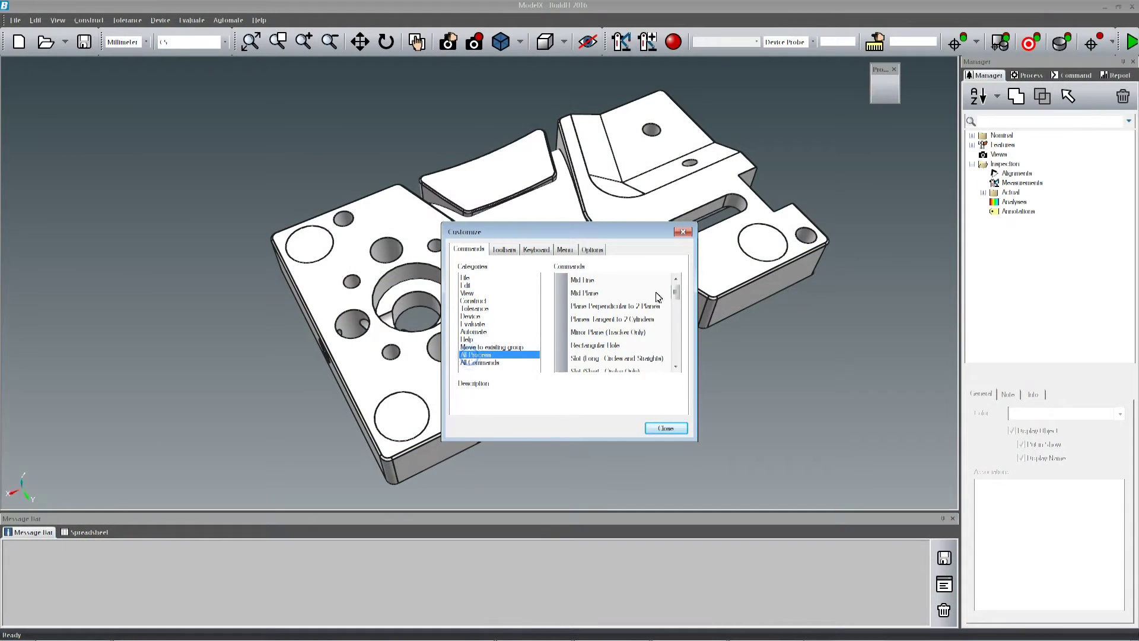
Drag Math and SineSum onto the Processes toolbar, close Customize and launch ApplyColor
drag(677, 295, 643, 352)
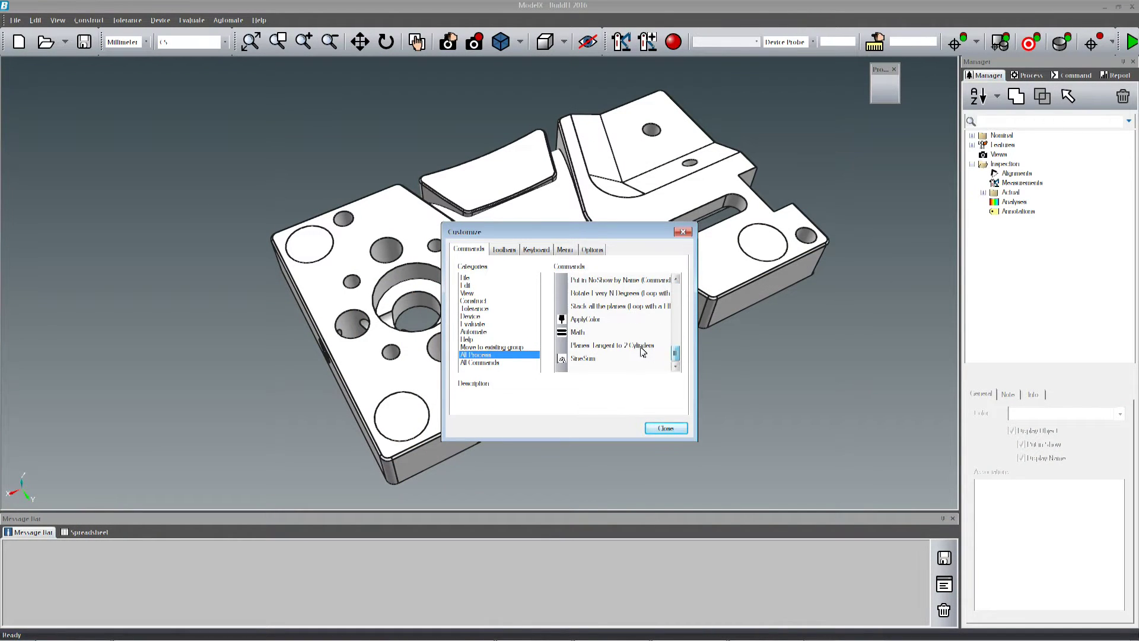
click(591, 320)
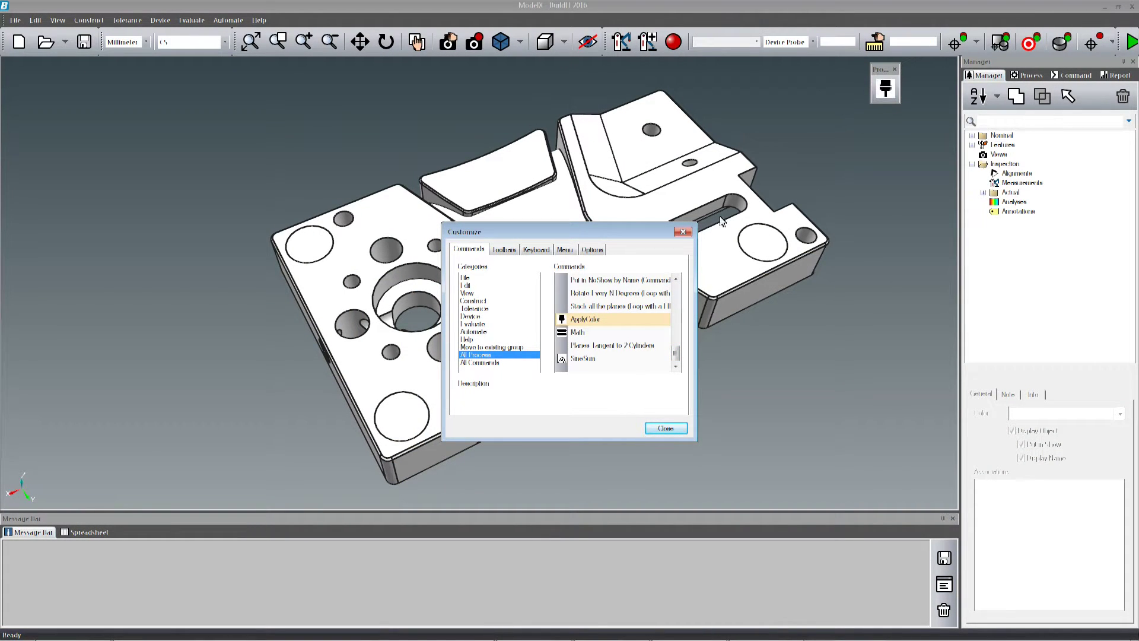
click(573, 333)
drag(888, 92, 892, 95)
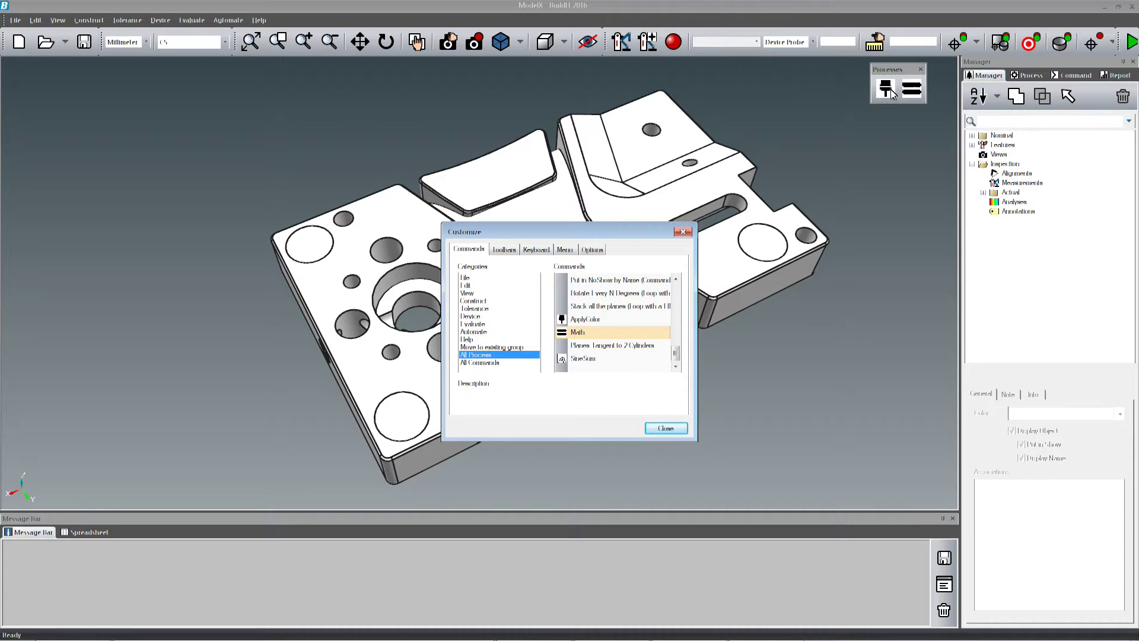
click(578, 359)
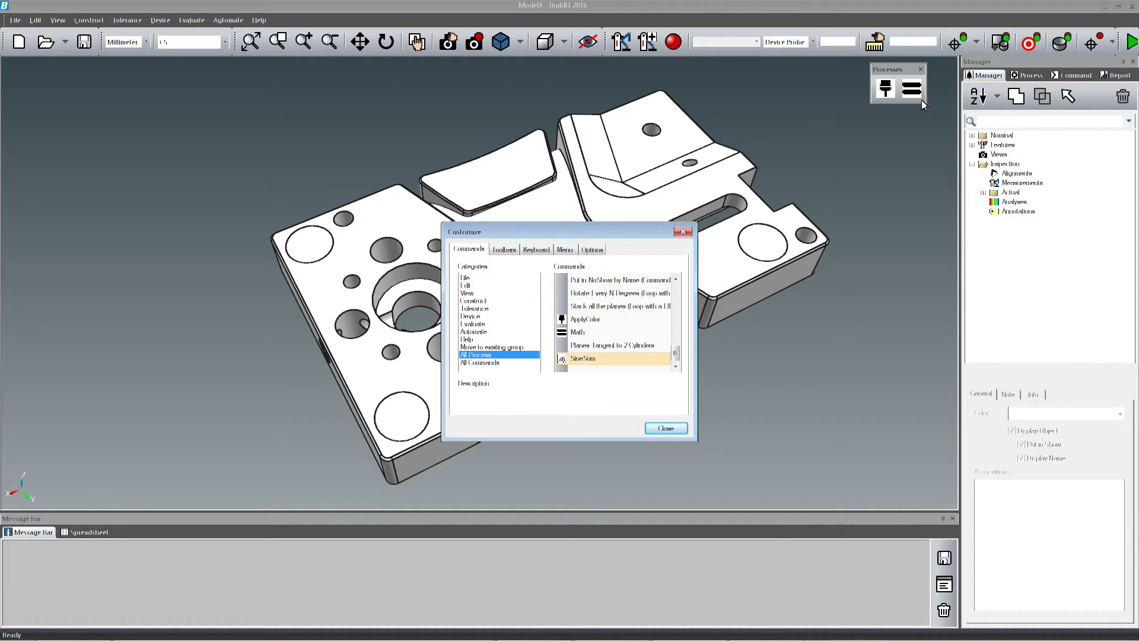
drag(923, 105, 924, 96)
click(664, 428)
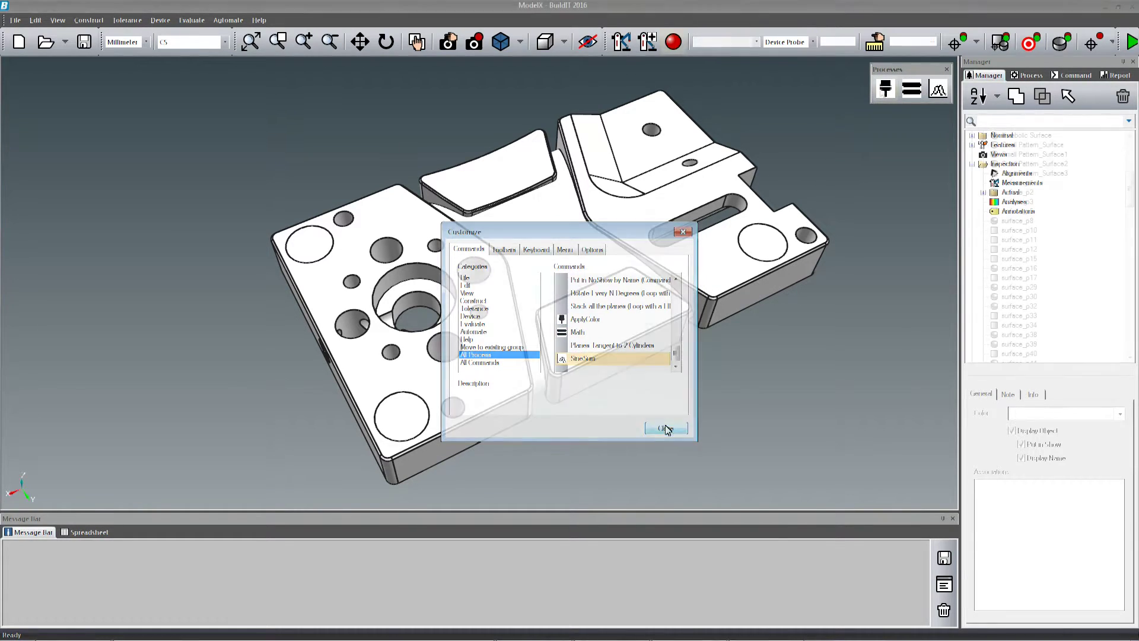
click(884, 90)
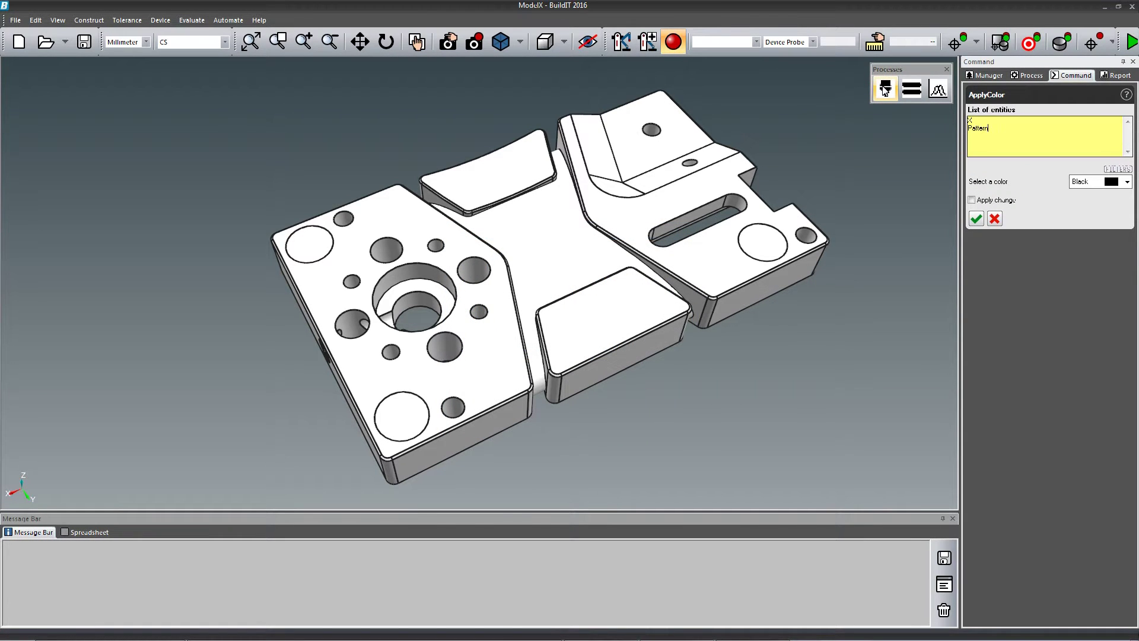
Set the ApplyColor colour to Red and apply it to X, Pattern and Locator
click(1109, 187)
click(1109, 207)
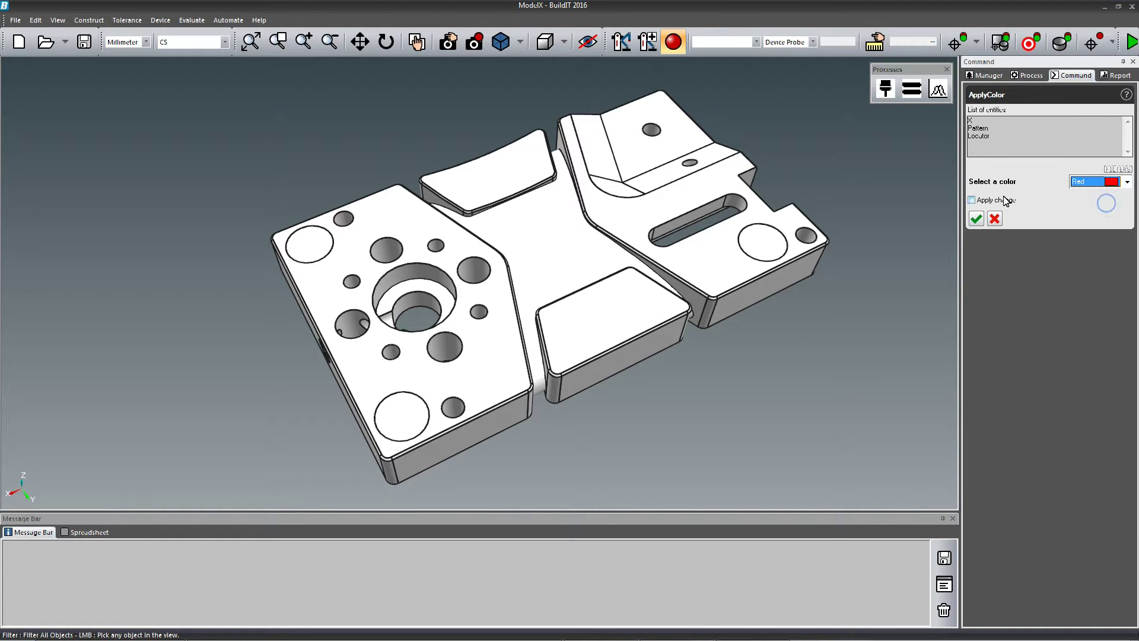
click(976, 218)
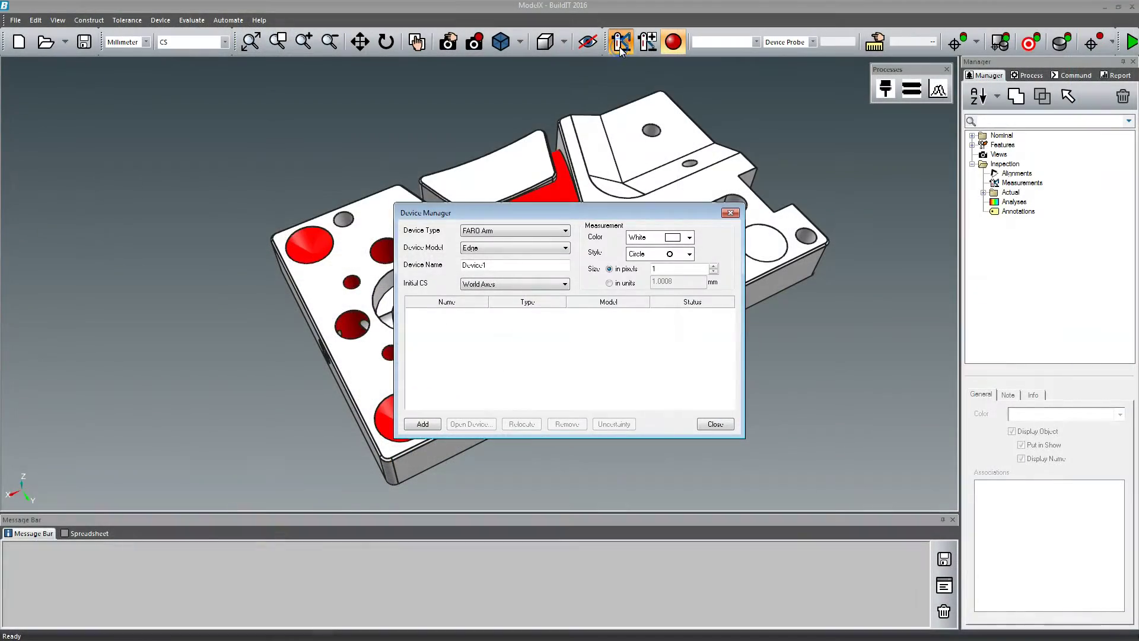
Create a Simulated Device using the Mouse Probe model in Device Manager
click(541, 231)
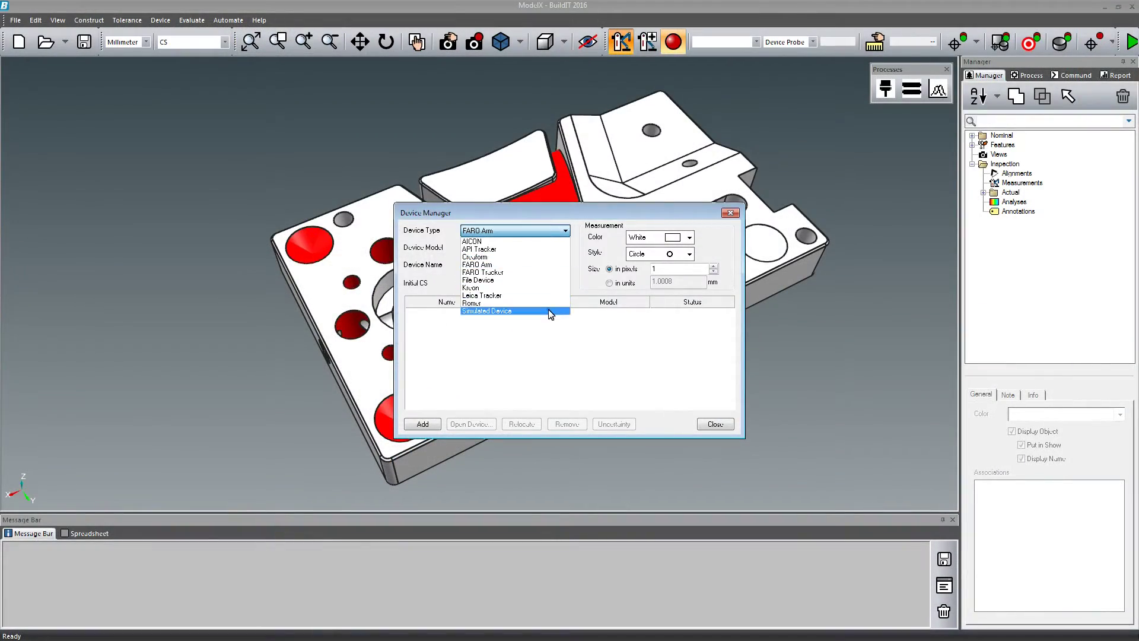
click(546, 309)
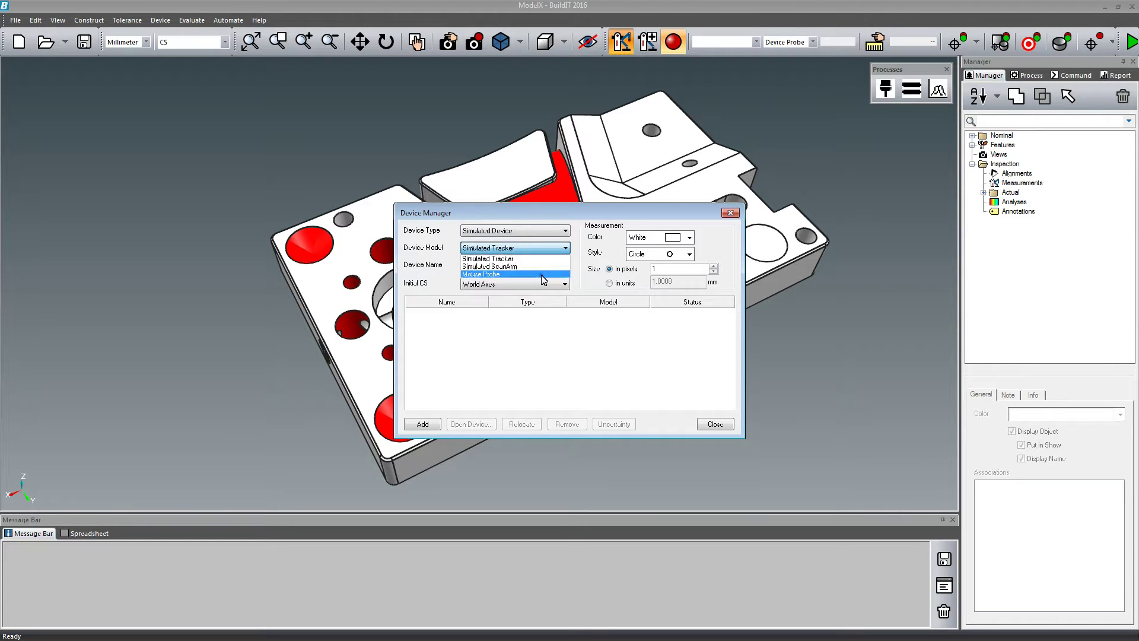
click(523, 257)
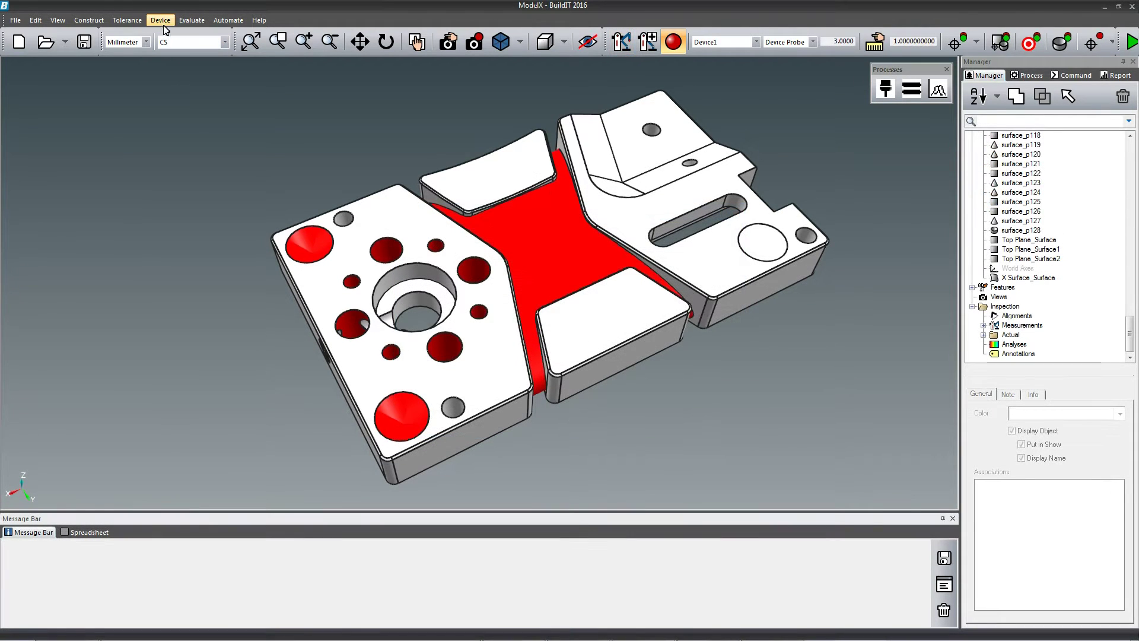
Inspect geometry on both conical locators and the X surface, measuring points across it
click(160, 19)
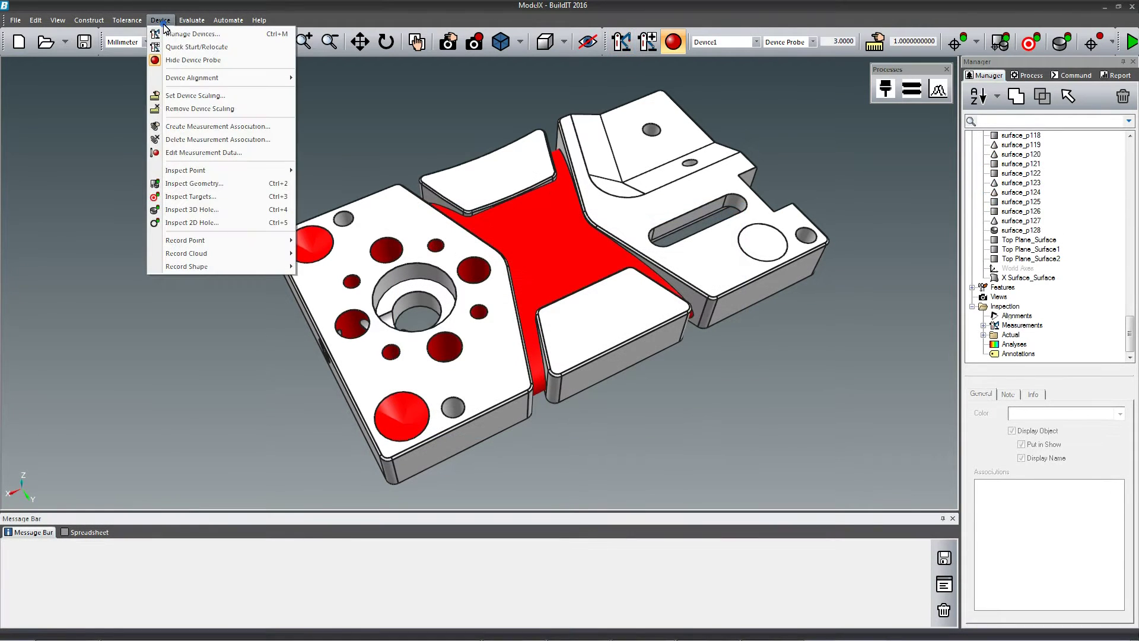
click(215, 184)
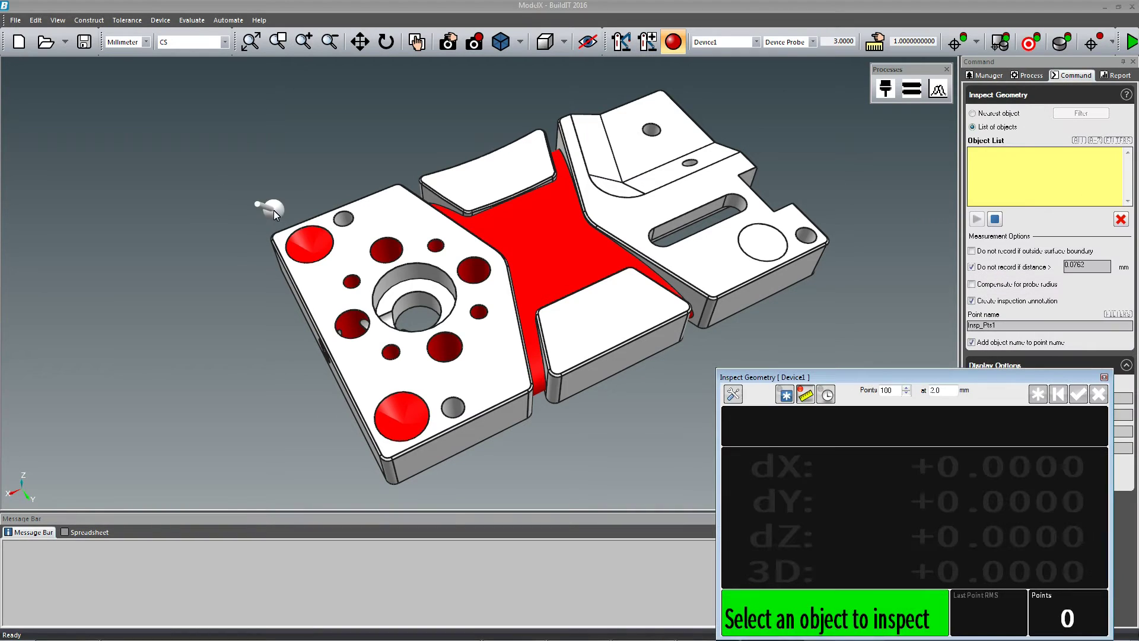
click(323, 245)
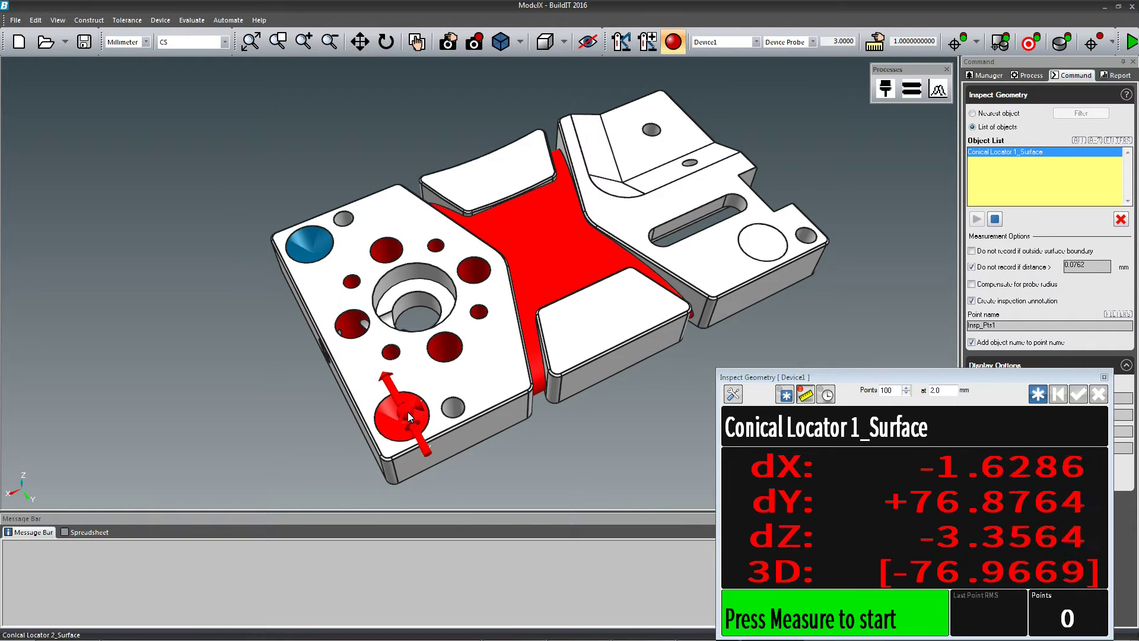
click(406, 413)
click(490, 233)
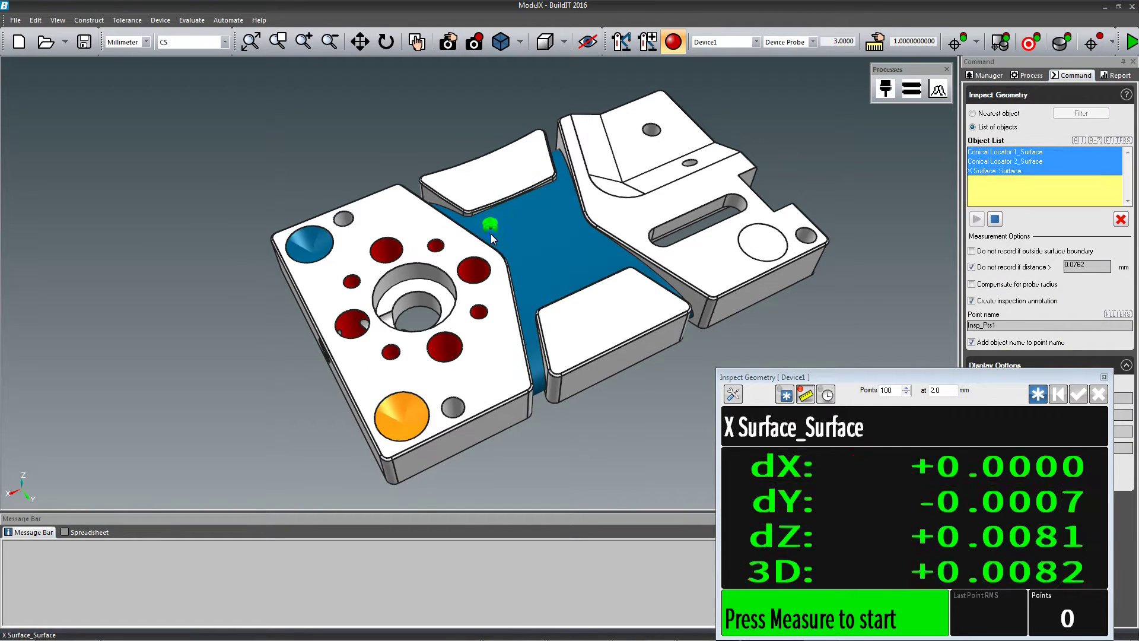
mouse_move(490, 233)
mouse_down()
mouse_move(548, 212)
mouse_move(575, 222)
mouse_move(567, 238)
mouse_move(524, 270)
mouse_up()
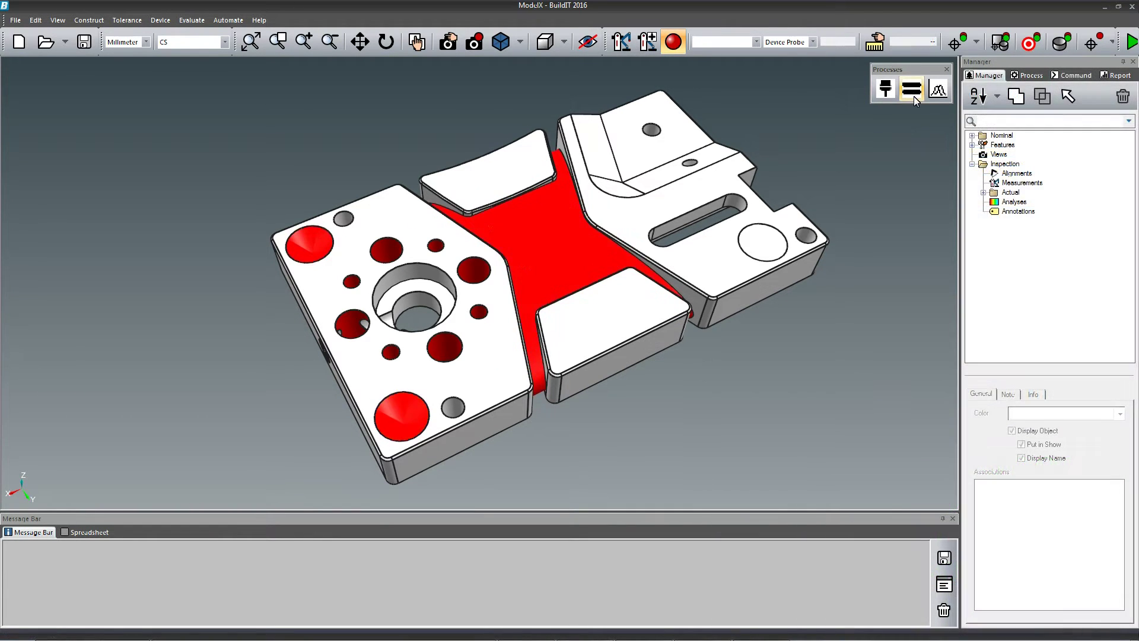
Run Math with variables 3 and 5 to get 3 x 5 = 15
click(913, 96)
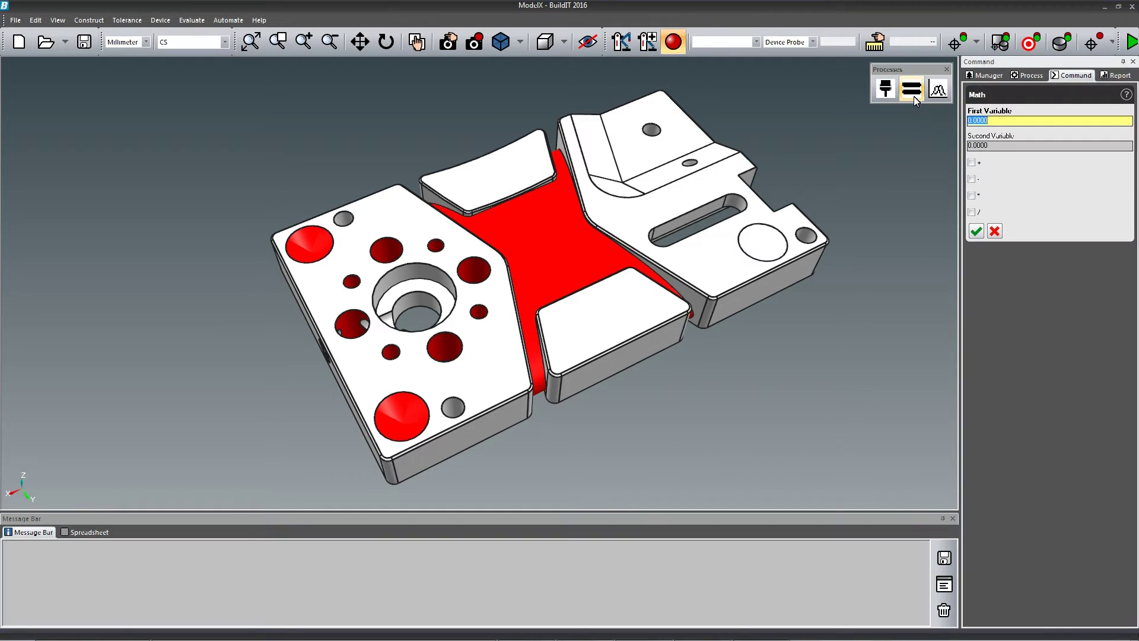
text(3)
key(Return)
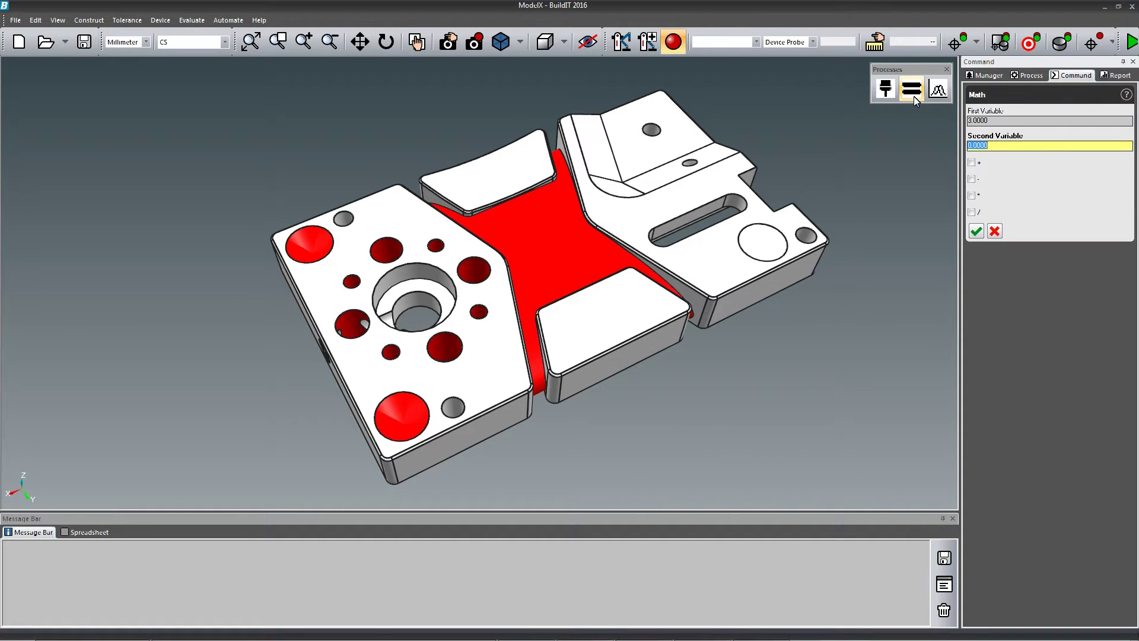
text(5)
key(Return)
click(976, 230)
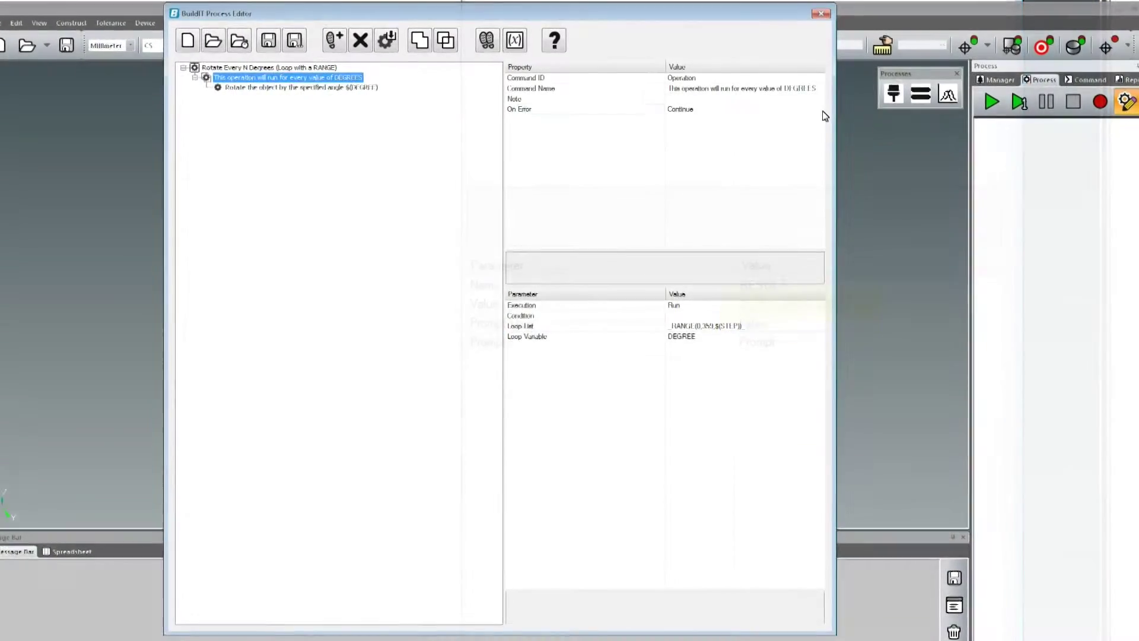
Change the DEGREES loop's On Error property to Break so it stops on errors
click(826, 115)
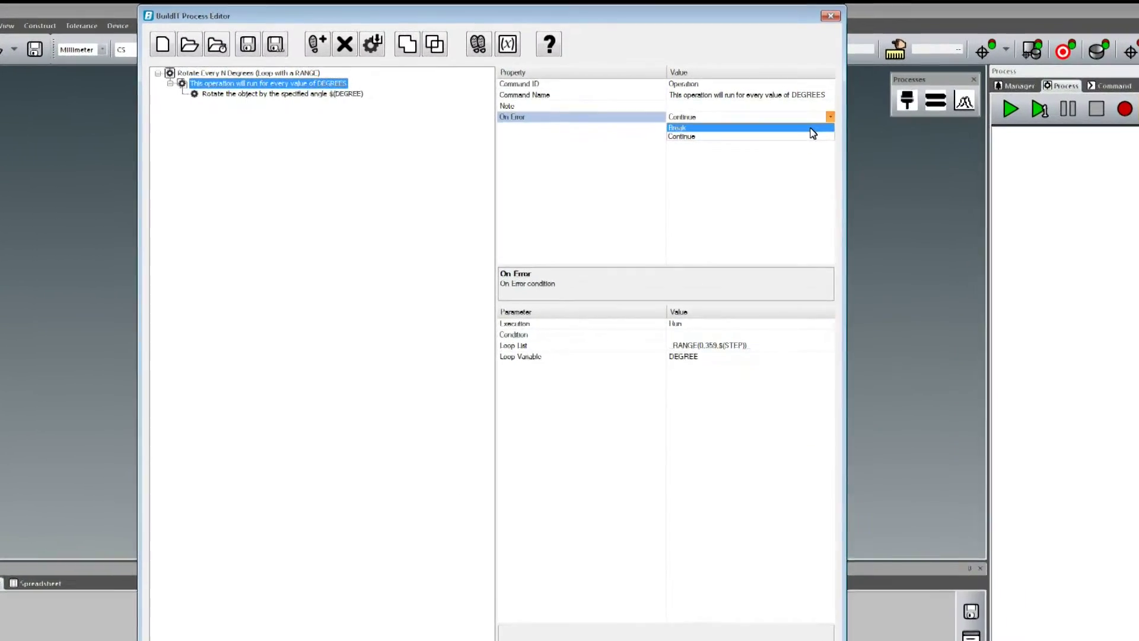
click(822, 136)
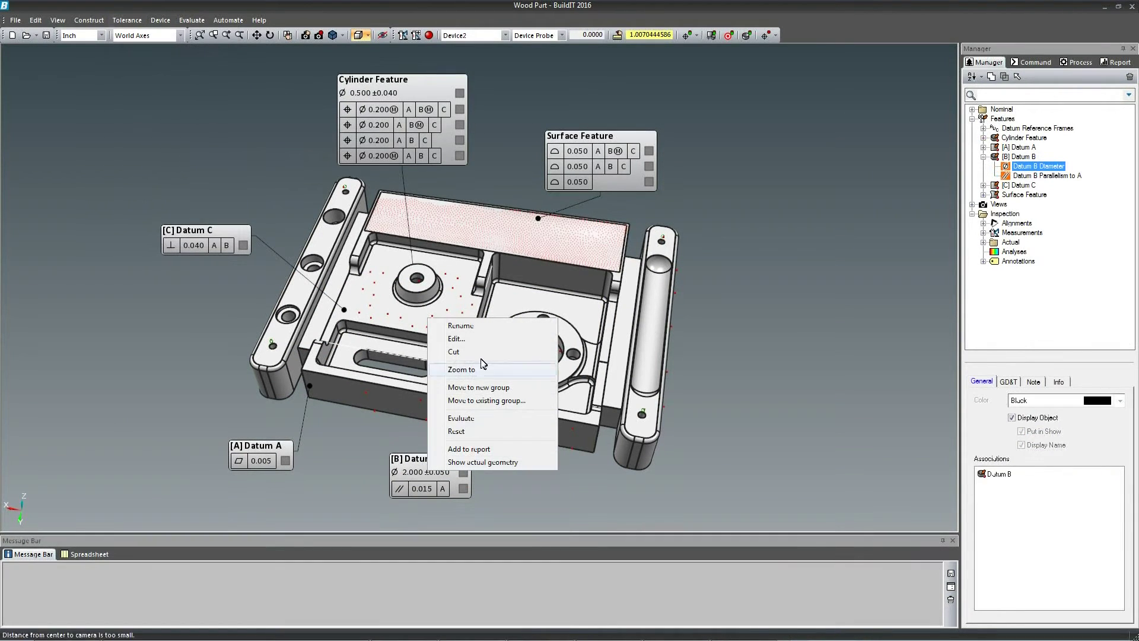
Give Datum B a manual actual diameter of 2.0154 and evaluate its tolerance
click(485, 344)
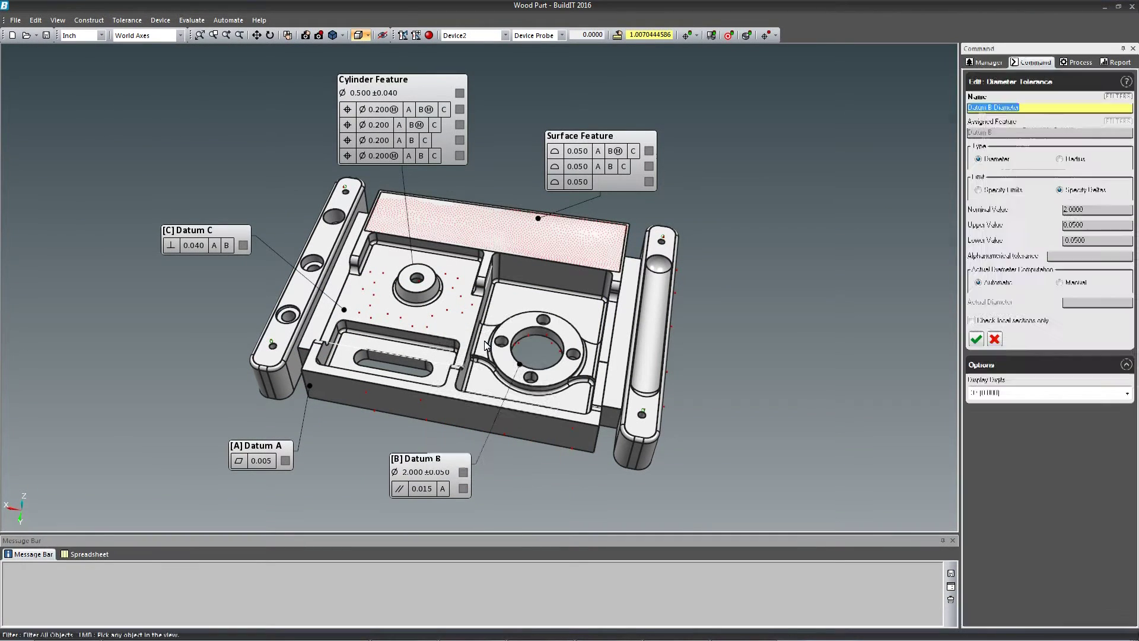
click(1061, 283)
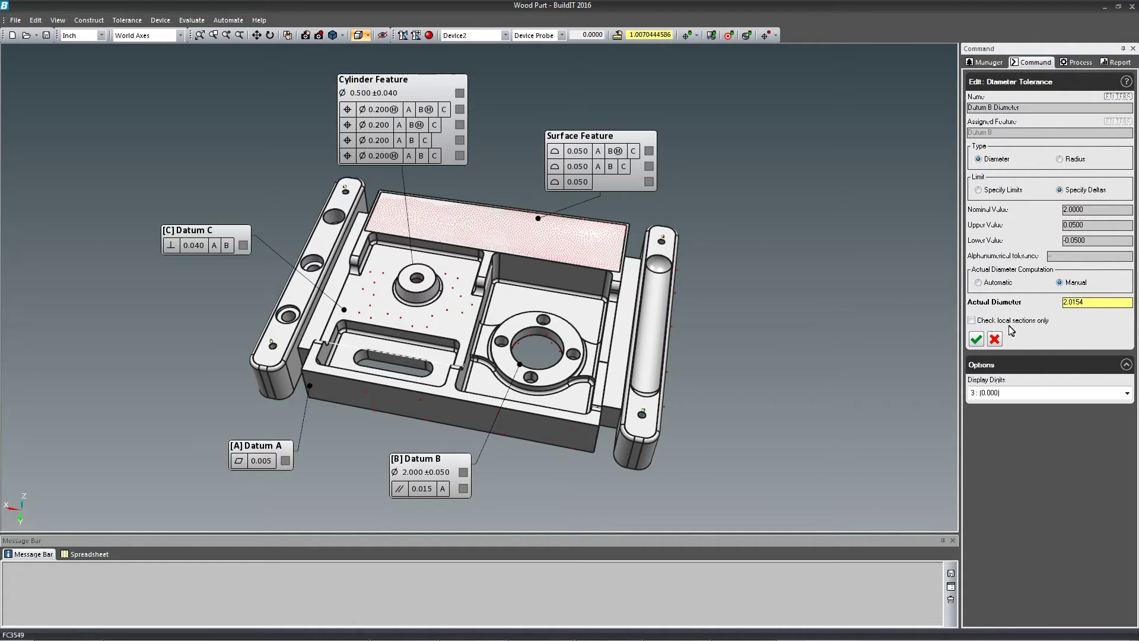
click(977, 339)
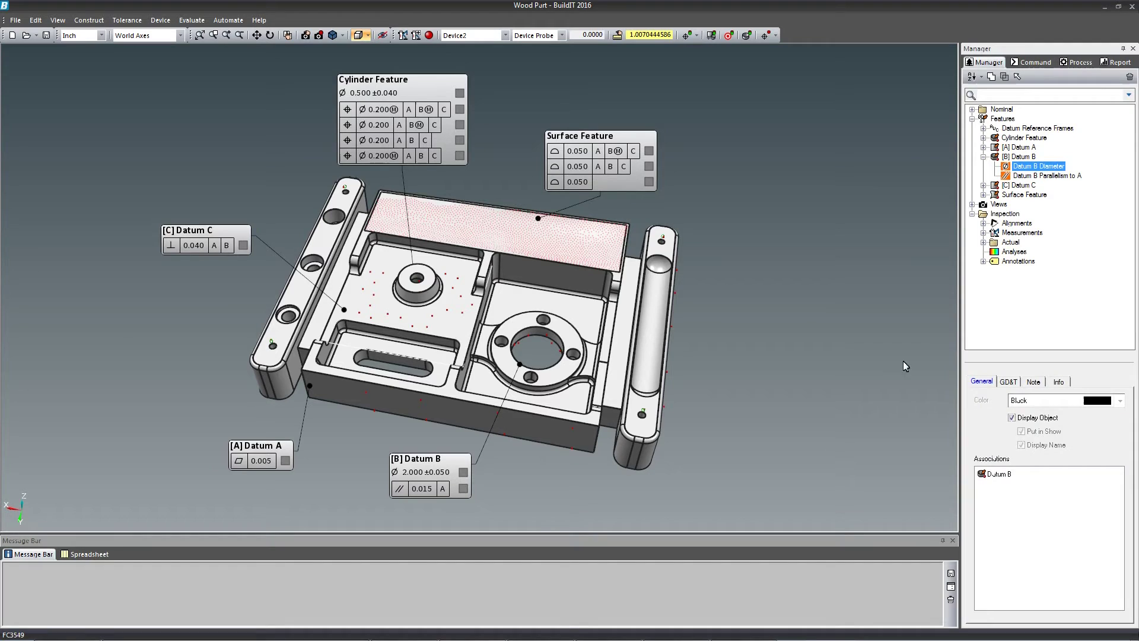
right_click(440, 479)
click(475, 423)
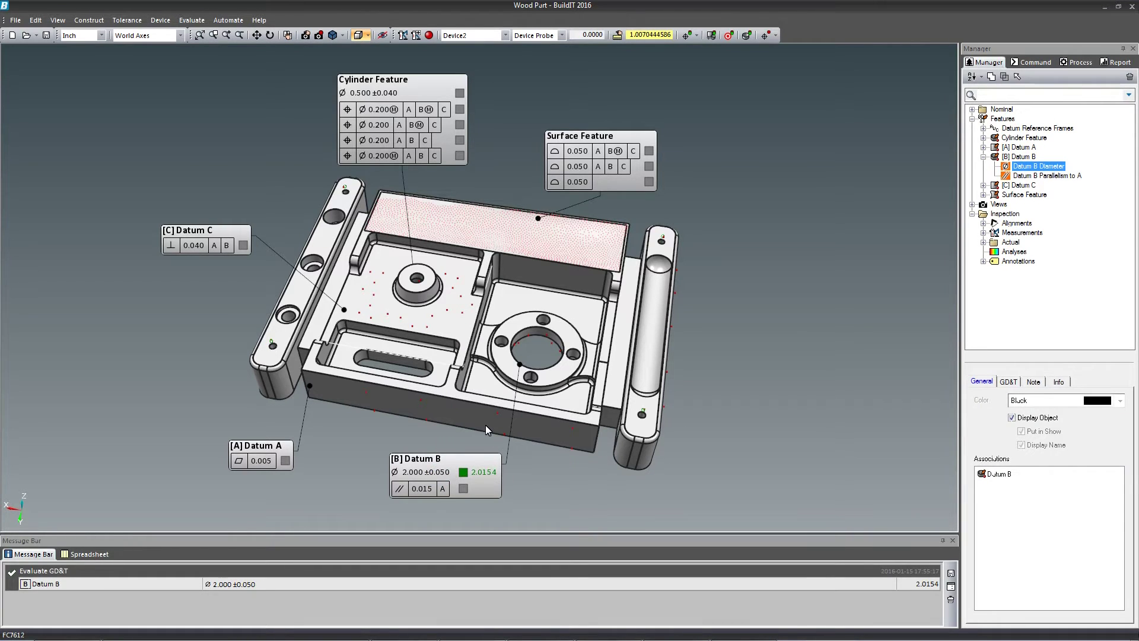
Run GD&T analysis of all tolerances with Construct actual geometry, then show the Cylinder Feature's actual geometry
click(191, 19)
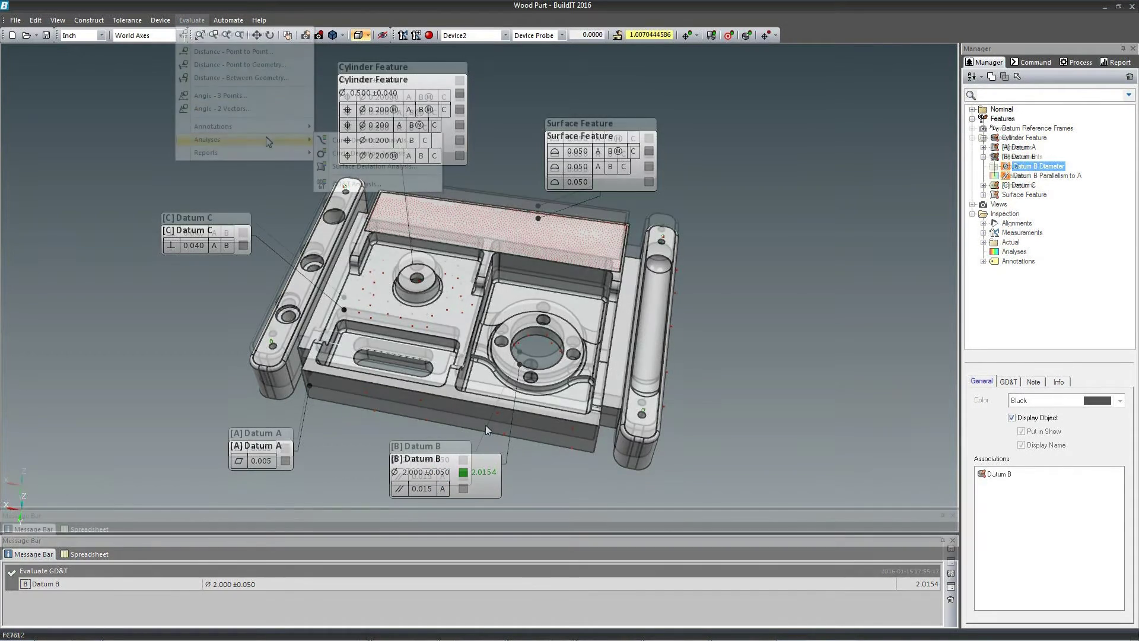
mouse_move(255, 140)
click(381, 183)
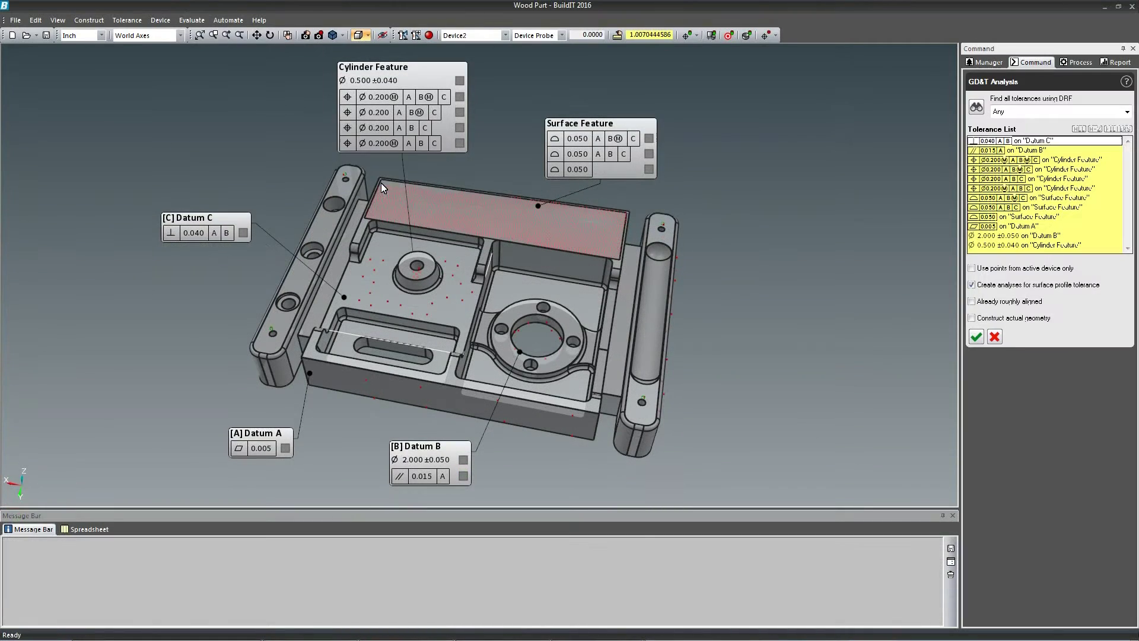
click(993, 318)
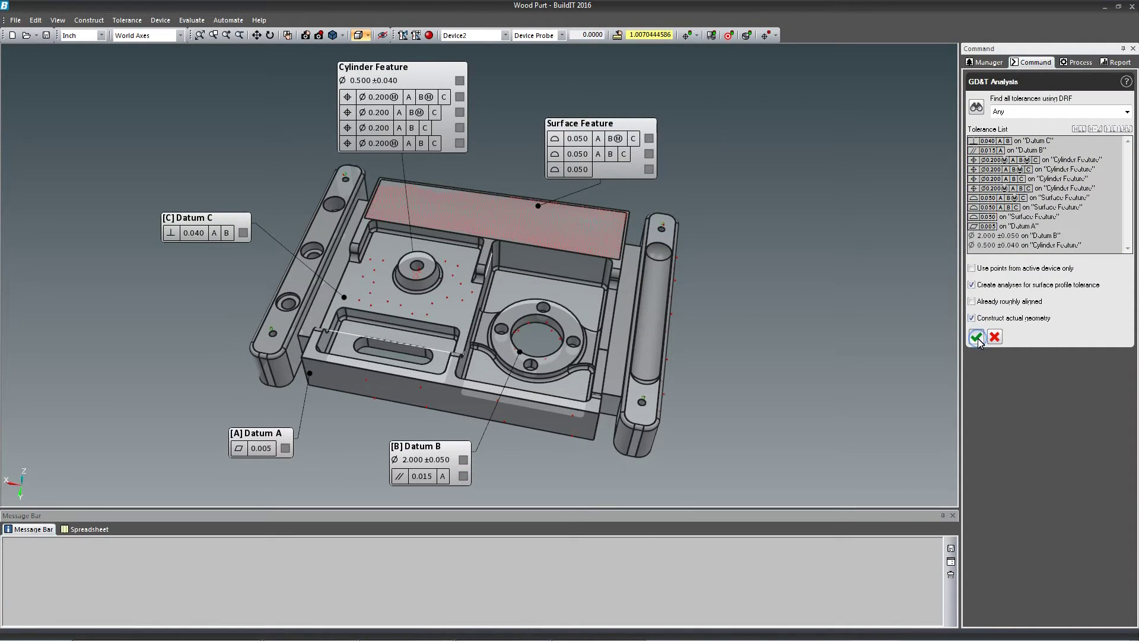
click(976, 337)
right_click(389, 68)
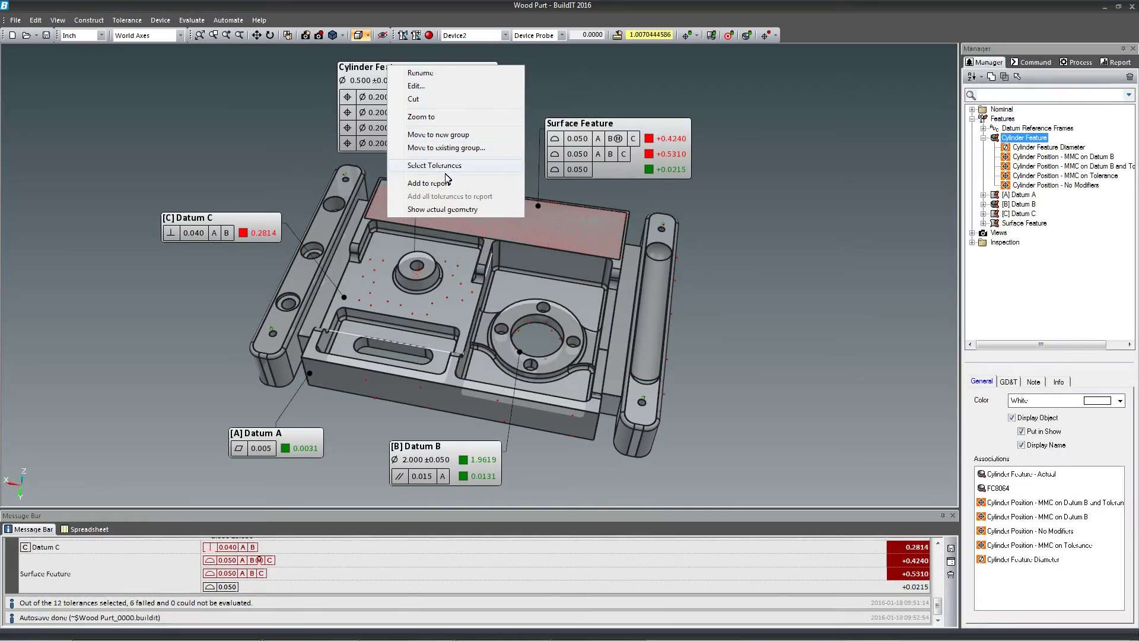
click(454, 209)
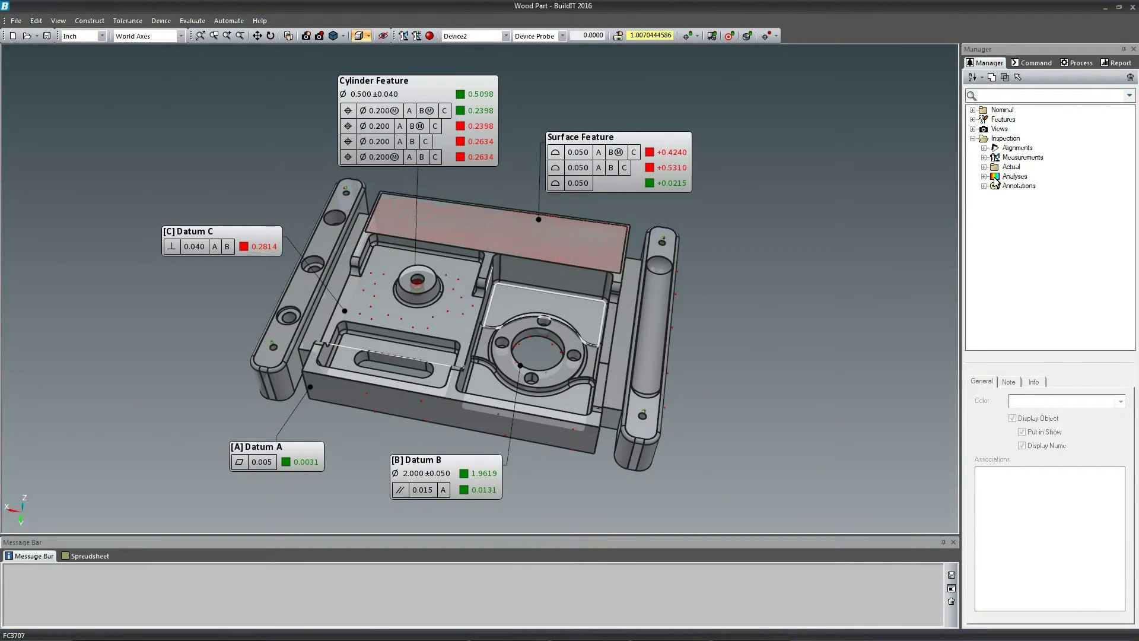
Display the Surface Feature - Surface Profile analysis from Inspection > Analyses as a deviation map
click(984, 176)
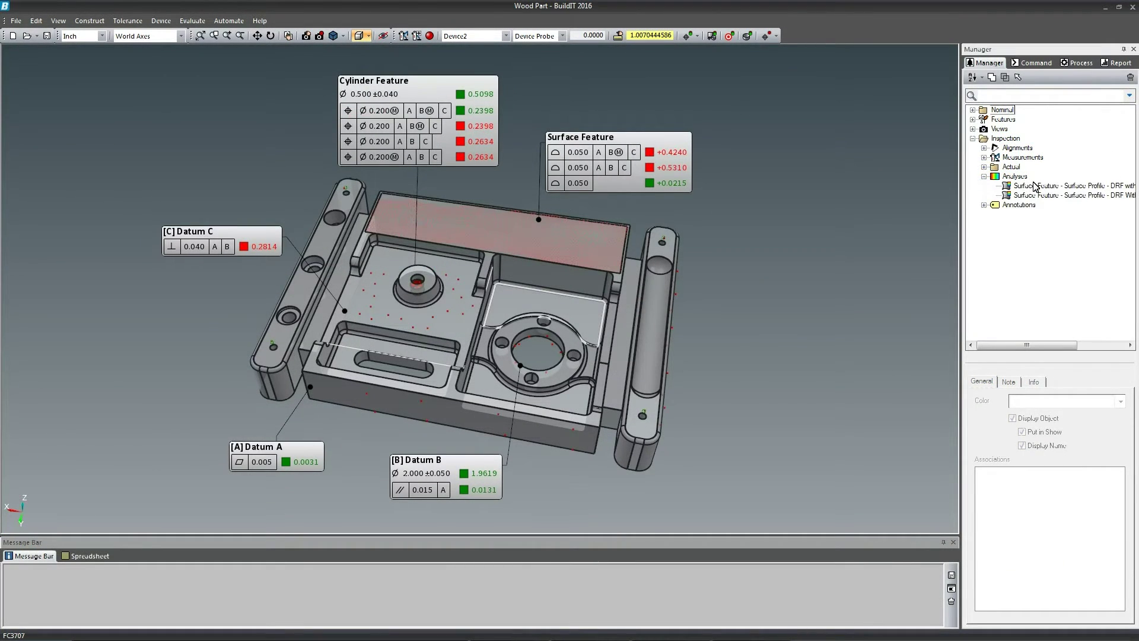
click(1035, 186)
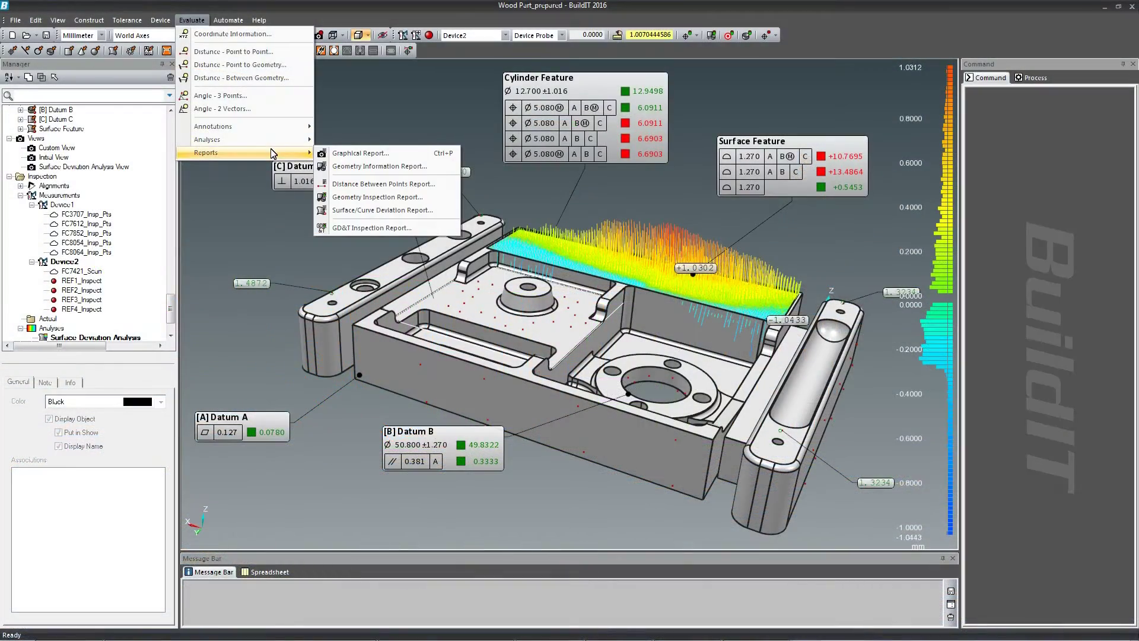
Open the Report panel from View > Panels > Report
mouse_move(58, 19)
mouse_move(89, 34)
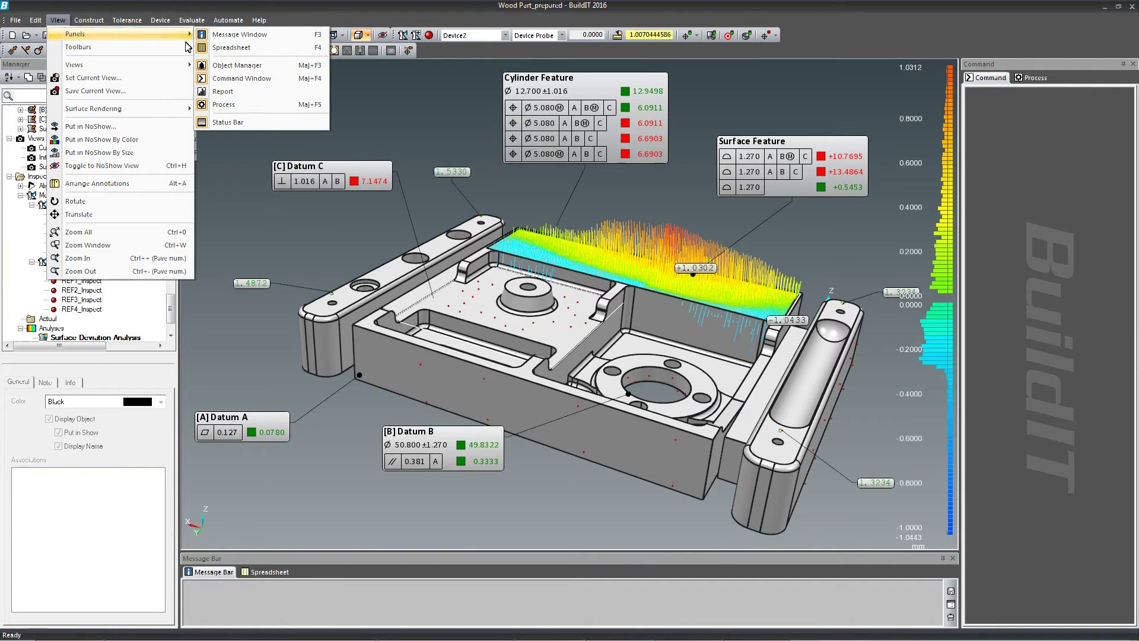
click(265, 97)
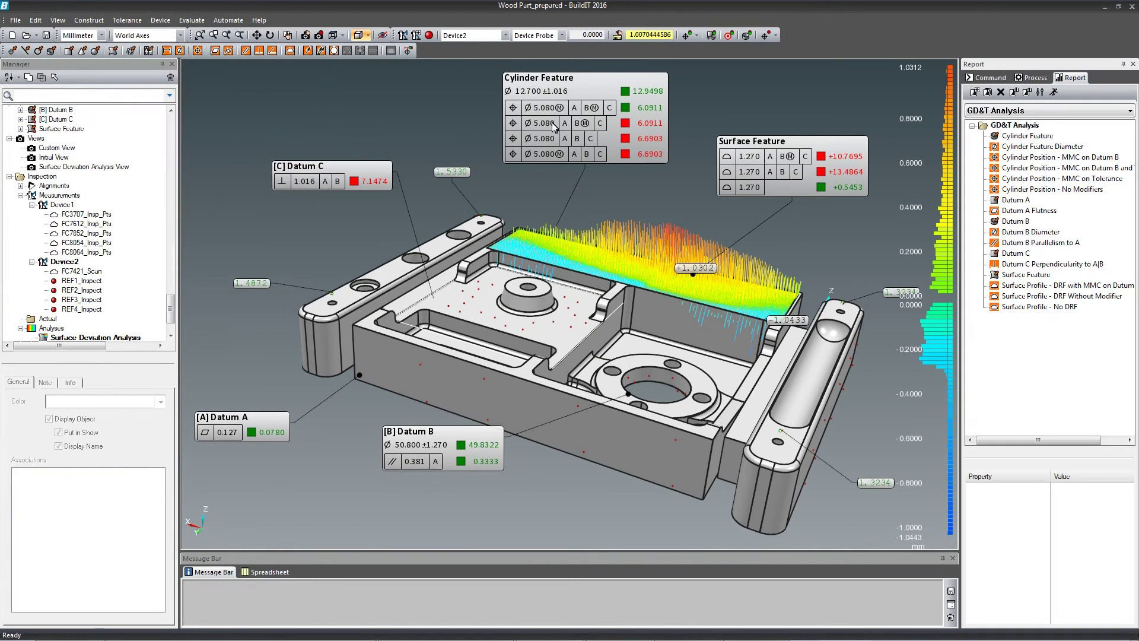
Browse the report list to Surface Deviations, then Point Clouds
click(1005, 111)
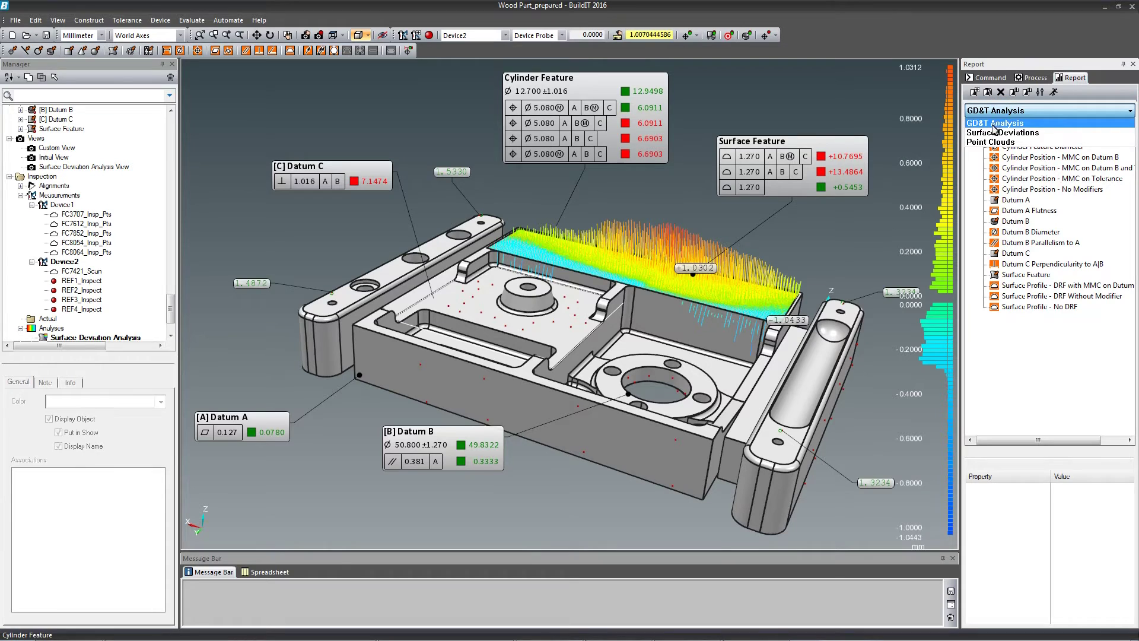
click(995, 133)
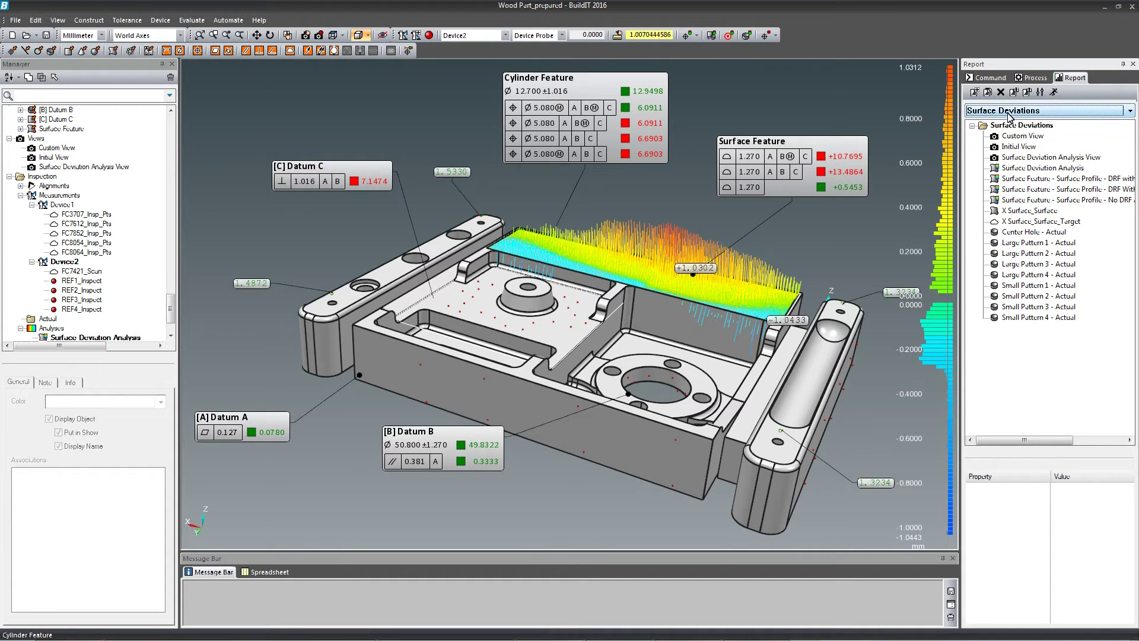
click(1007, 114)
click(1030, 145)
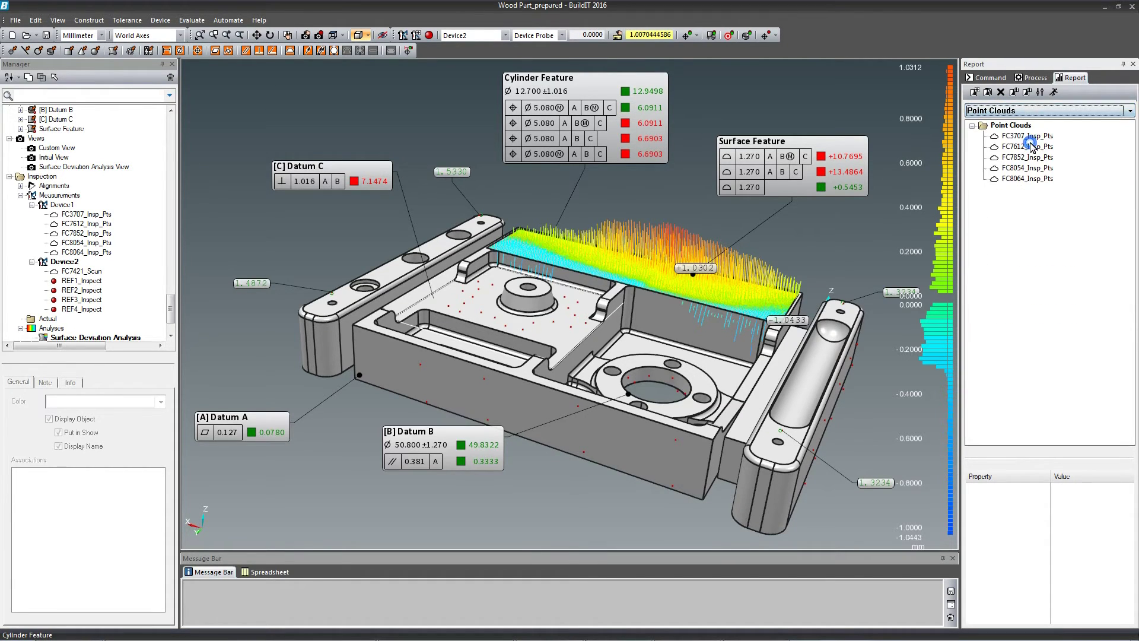
click(974, 93)
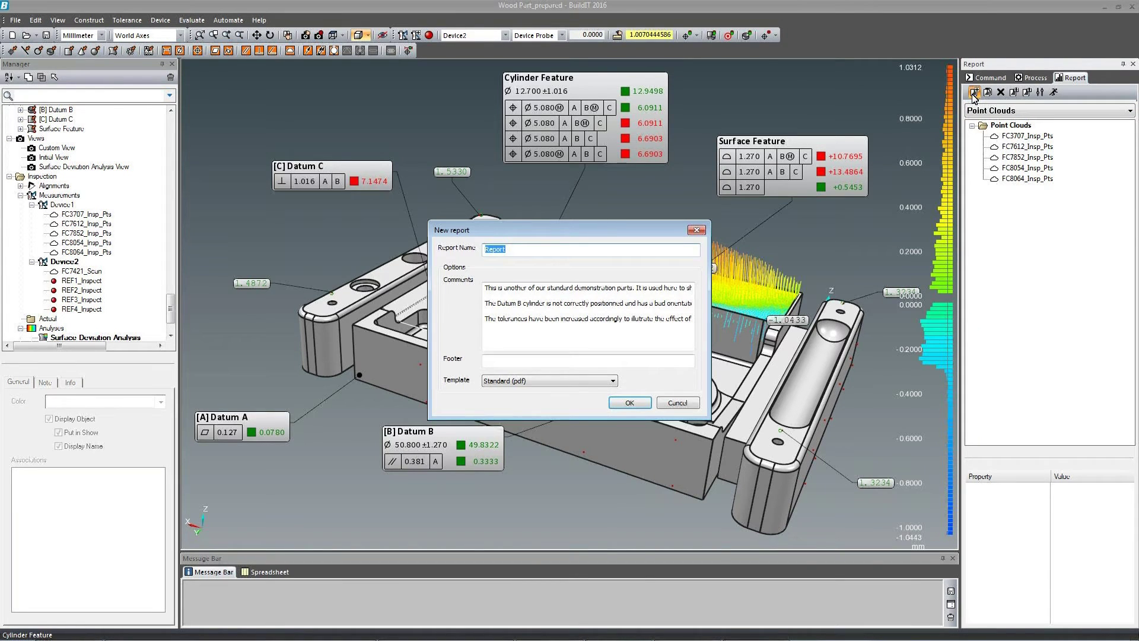
Accept the default name 'Report' for the new report and switch to Surface Deviations
key(Return)
click(1053, 110)
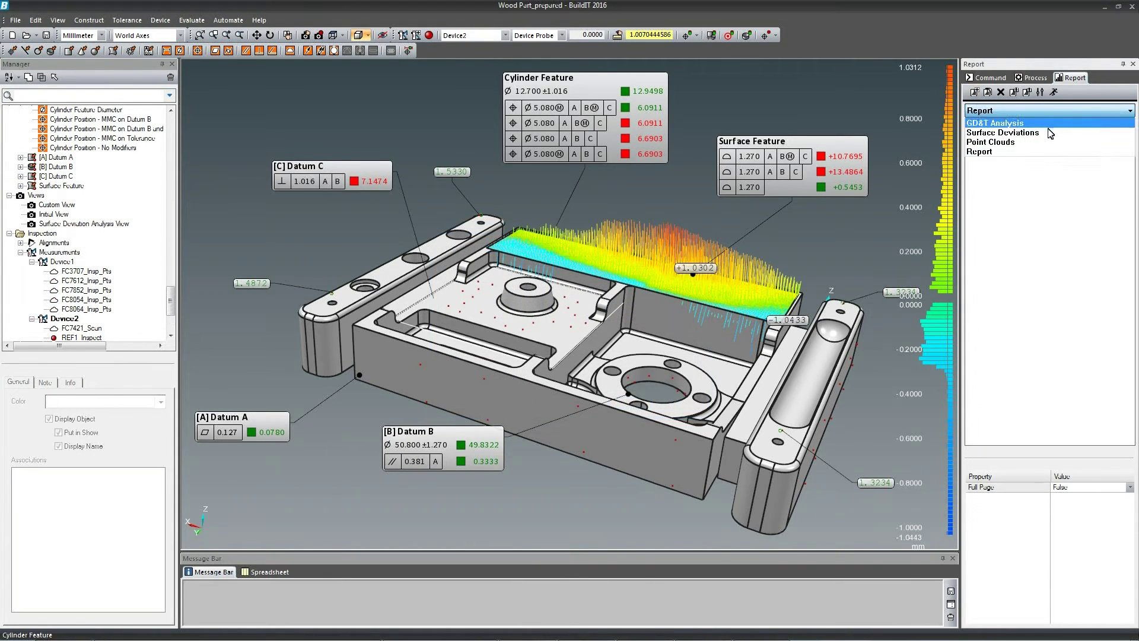
click(1050, 133)
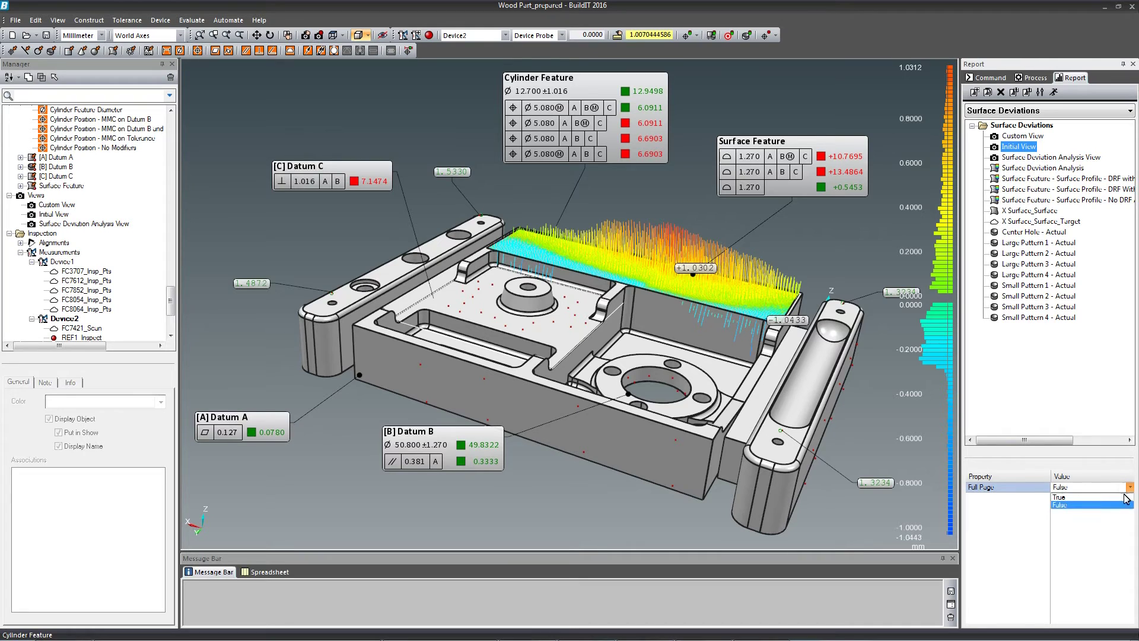
Add Datum A Surface and the selected Cylinder Feature tolerances to the Surface Deviations report
right_click(690, 456)
click(724, 447)
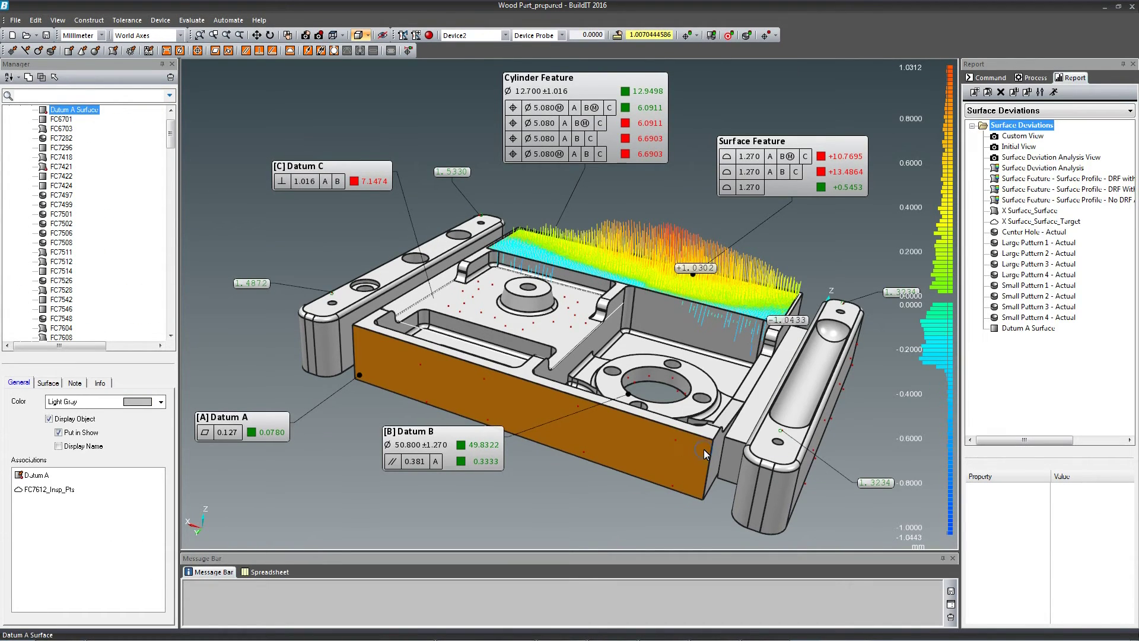
right_click(74, 120)
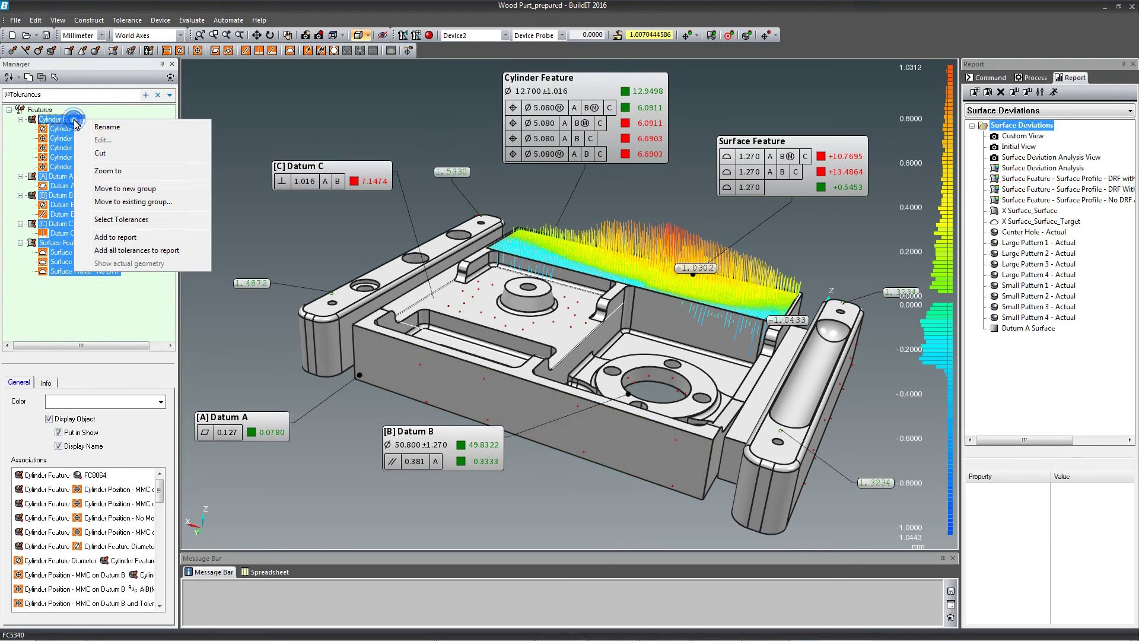
click(142, 237)
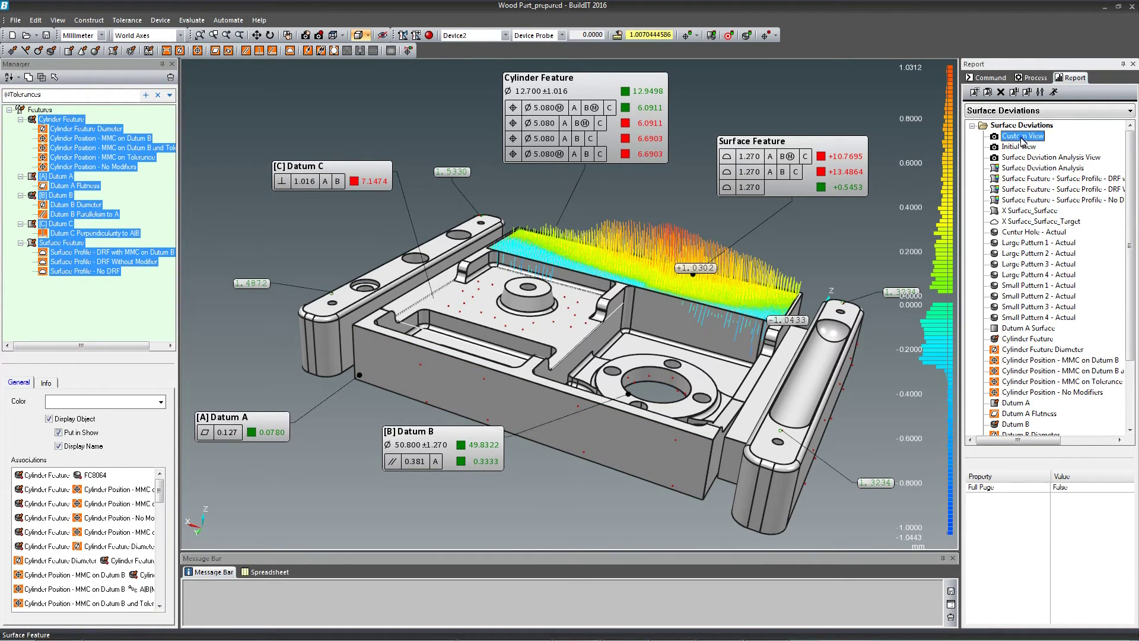
Move Custom View below Datum A Surface and group it with all tolerances into a Section
drag(1023, 333, 1023, 333)
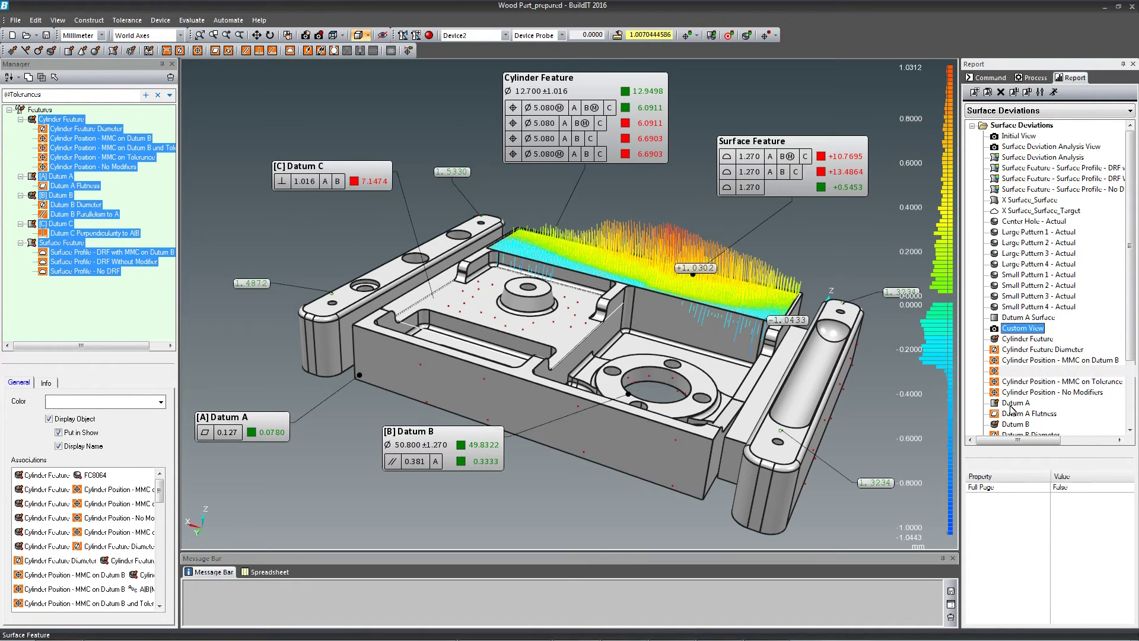
scroll(1012, 409, down, 3)
shift+click(1008, 425)
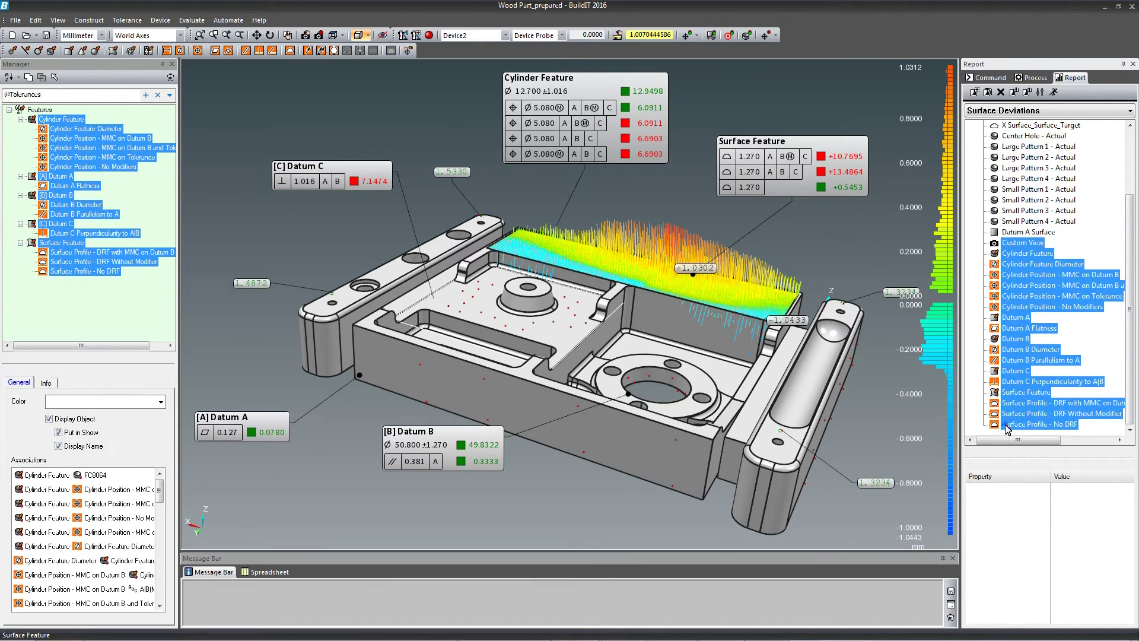
click(1059, 445)
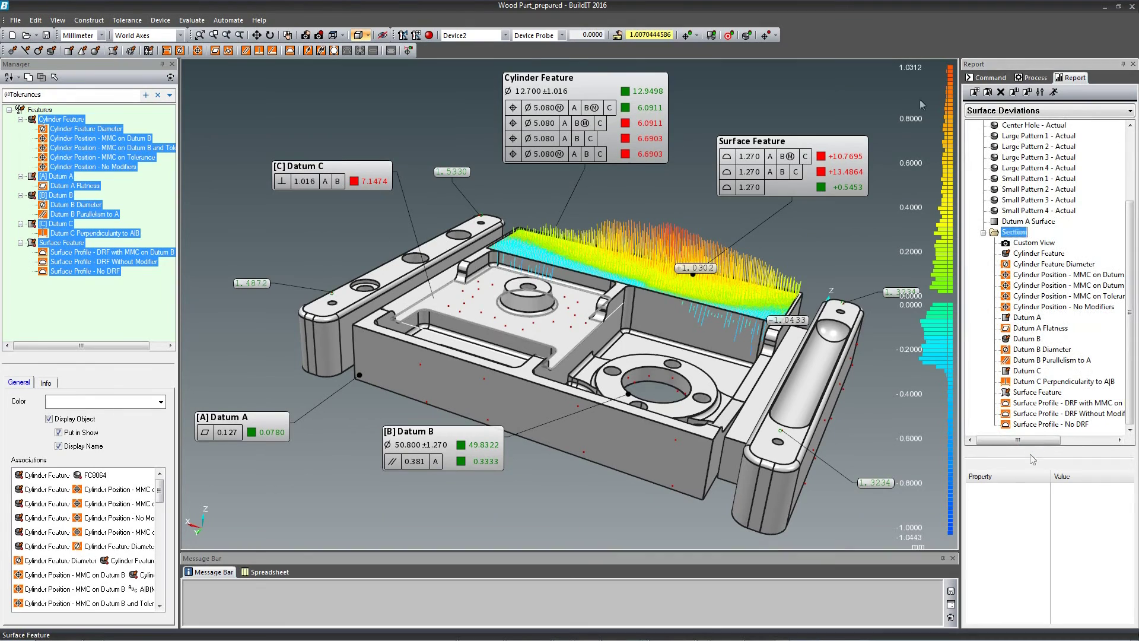
click(976, 93)
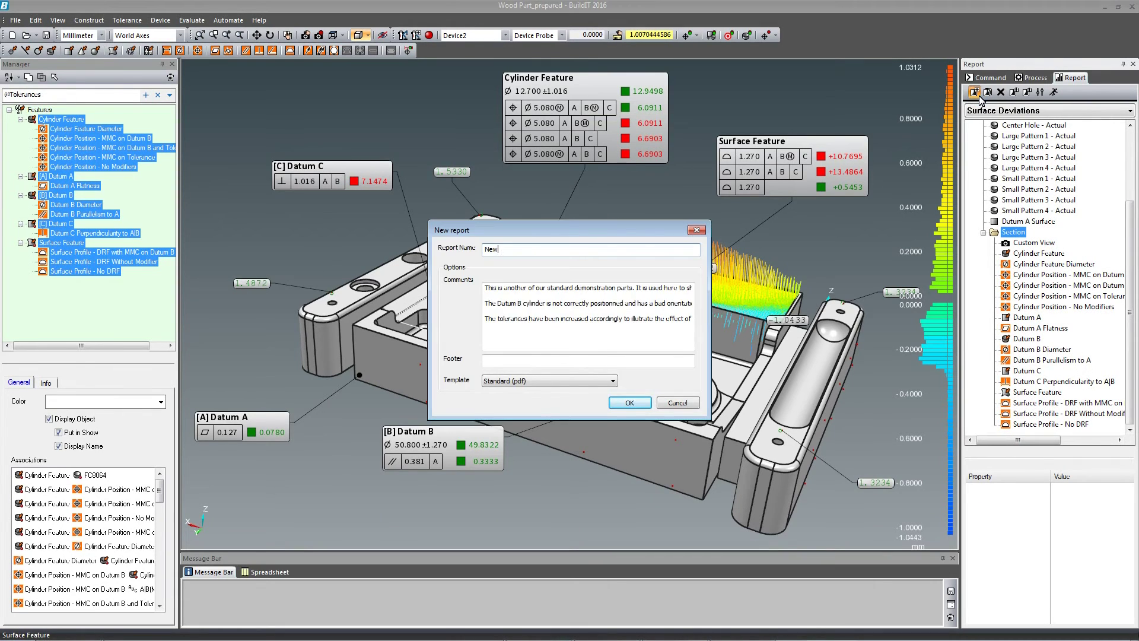
Create New Report1, then load the GD&T.report template as a new report
key(Return)
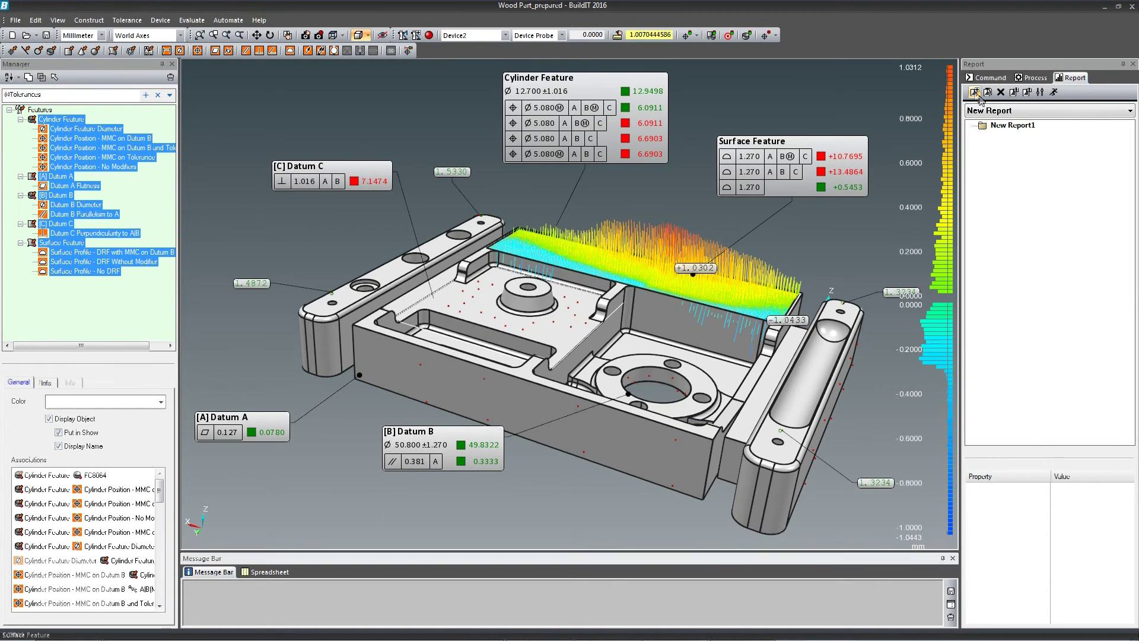
click(1013, 93)
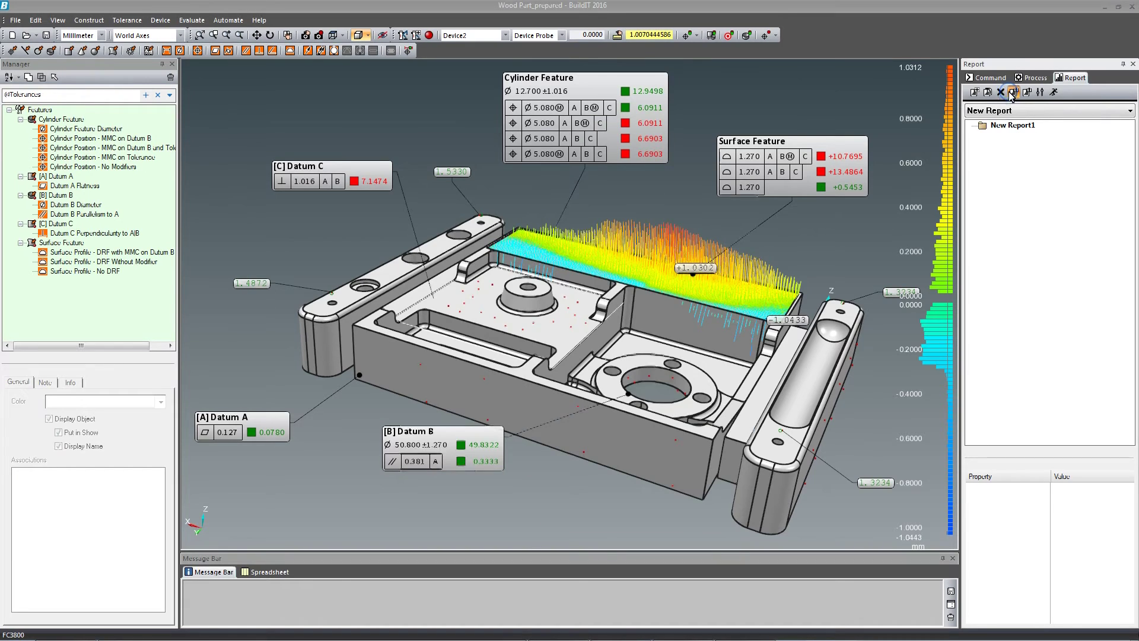
click(544, 256)
double_click(543, 255)
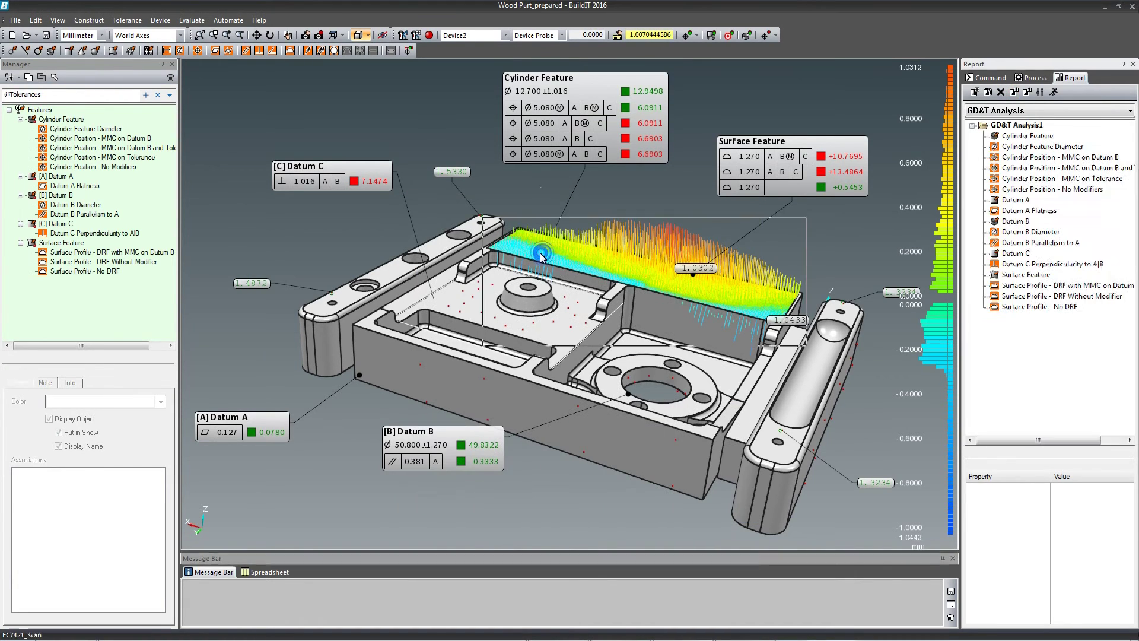
Export the report to PDF with the default file name and scroll through it in Acrobat
click(1050, 95)
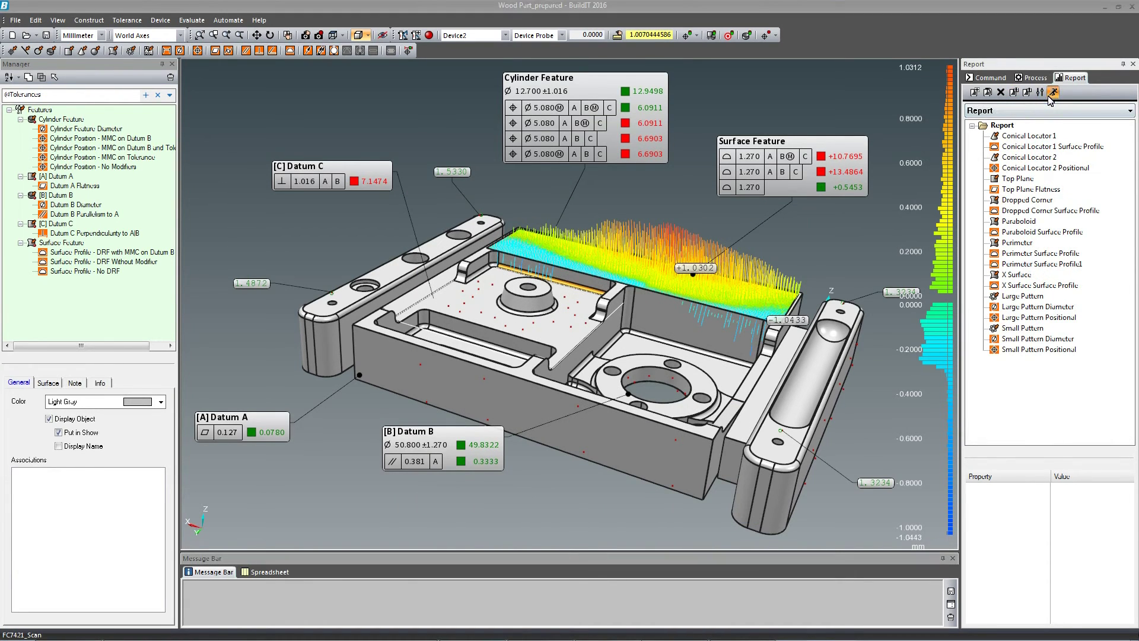
key(Return)
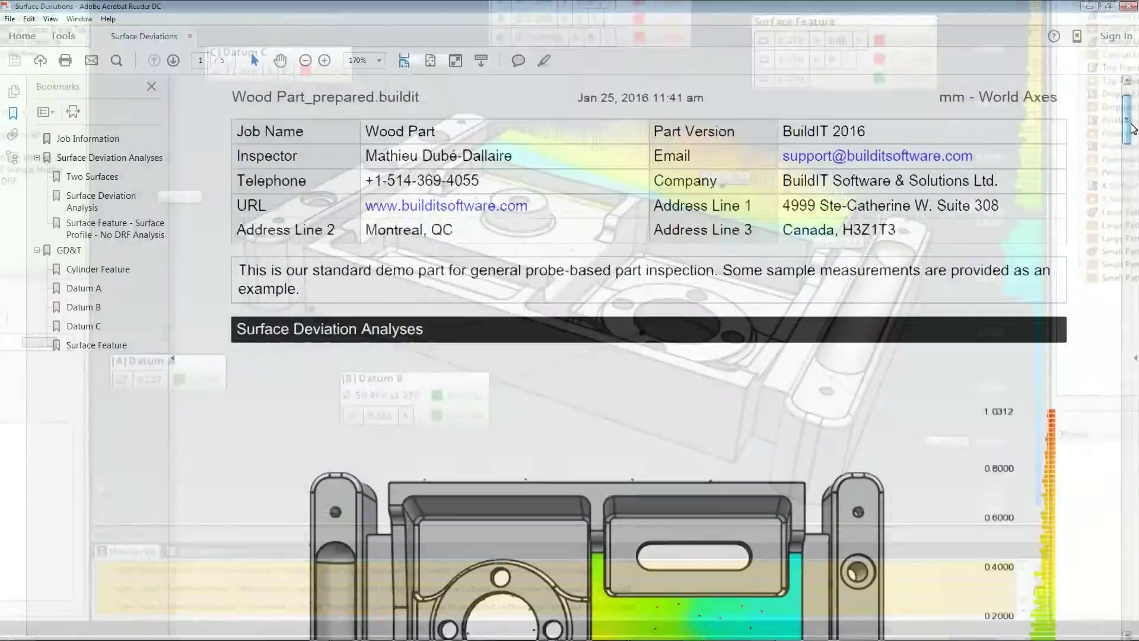
drag(1132, 128, 1116, 610)
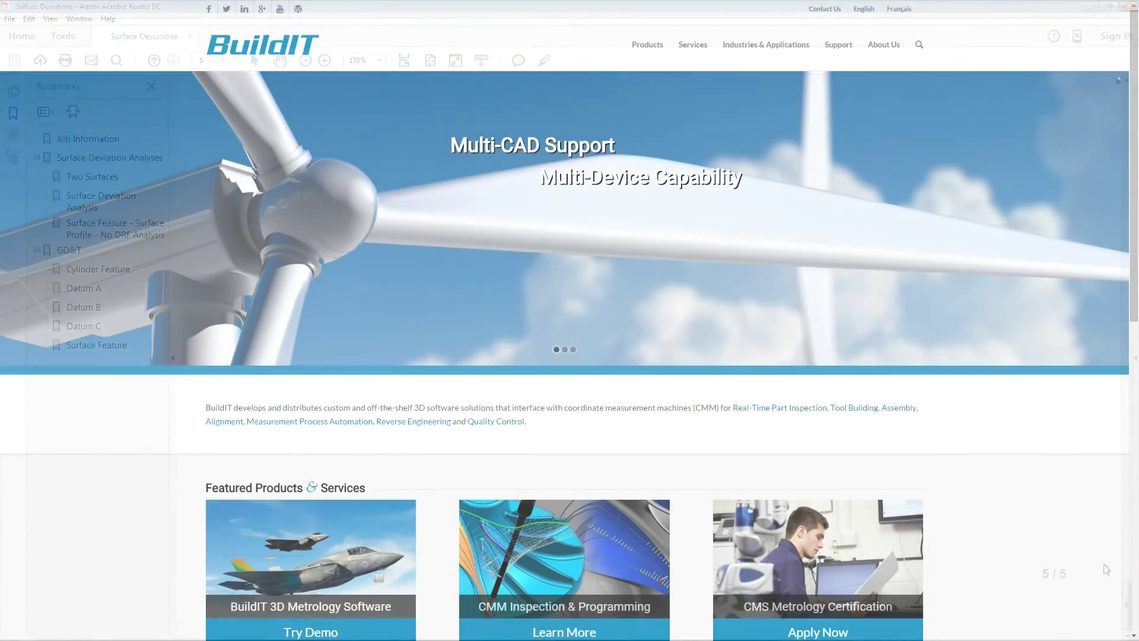